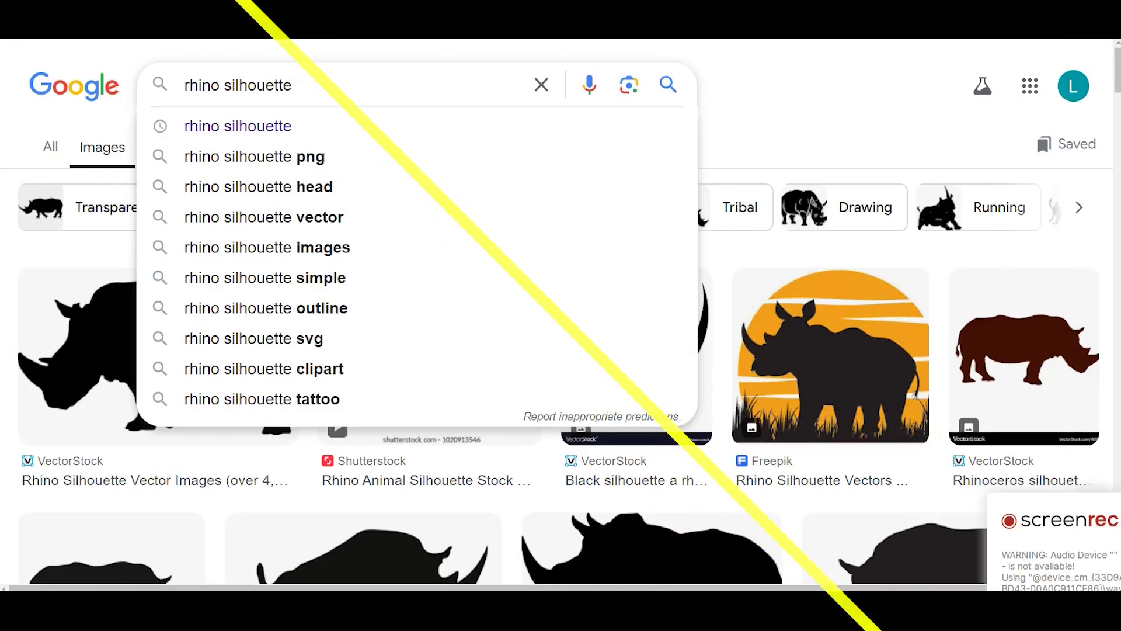
Browse the Google Images results for 'rhino silhouette' reference pictures
{"action": "left_click", "coordinate": [702, 93]}
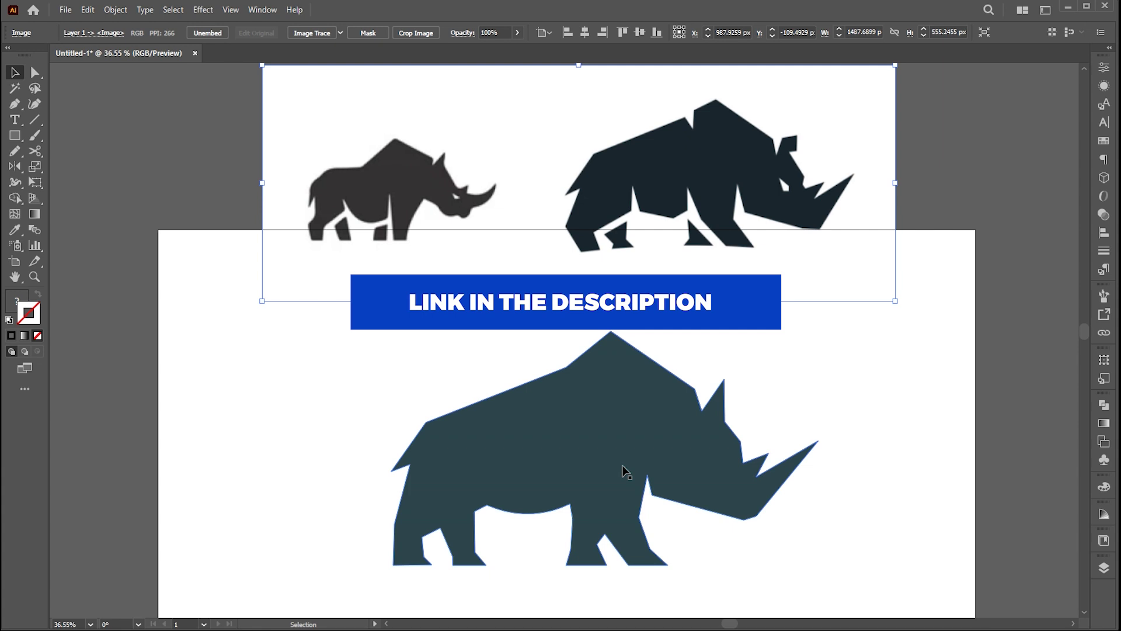
Move the reference rhino image above the artboard, leaving the dark silhouette alone
{"action": "left_click", "coordinate": [624, 470]}
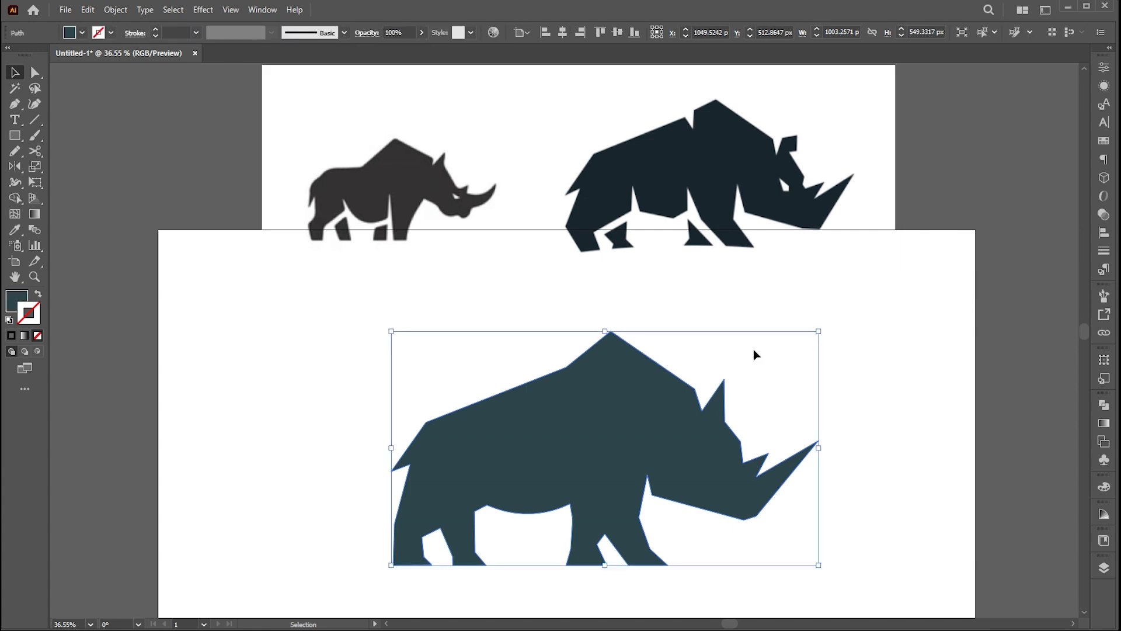
{"action": "scroll", "coordinate": [719, 359], "scroll_direction": "down", "scroll_amount": 2}
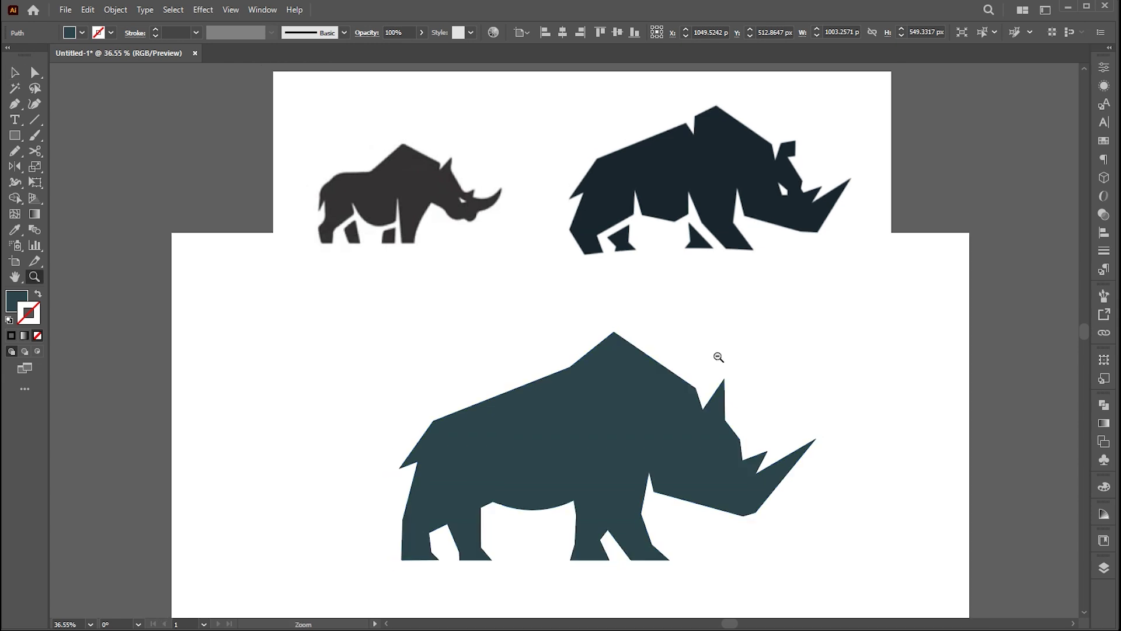
{"action": "left_click", "coordinate": [696, 355]}
{"action": "scroll", "coordinate": [701, 361], "scroll_direction": "up", "scroll_amount": 1}
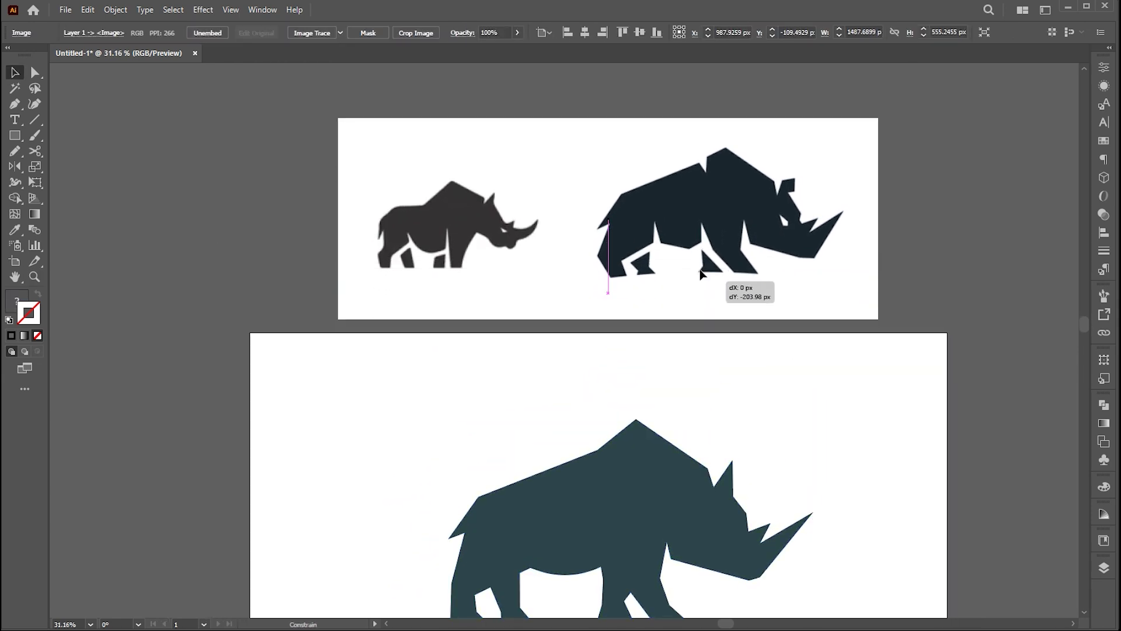
{"action": "left_click_drag", "start_coordinate": [703, 365], "coordinate": [701, 190]}
{"action": "scroll", "coordinate": [788, 447], "scroll_direction": "down", "scroll_amount": 3}
{"action": "scroll", "coordinate": [749, 409], "scroll_direction": "up", "scroll_amount": 2}
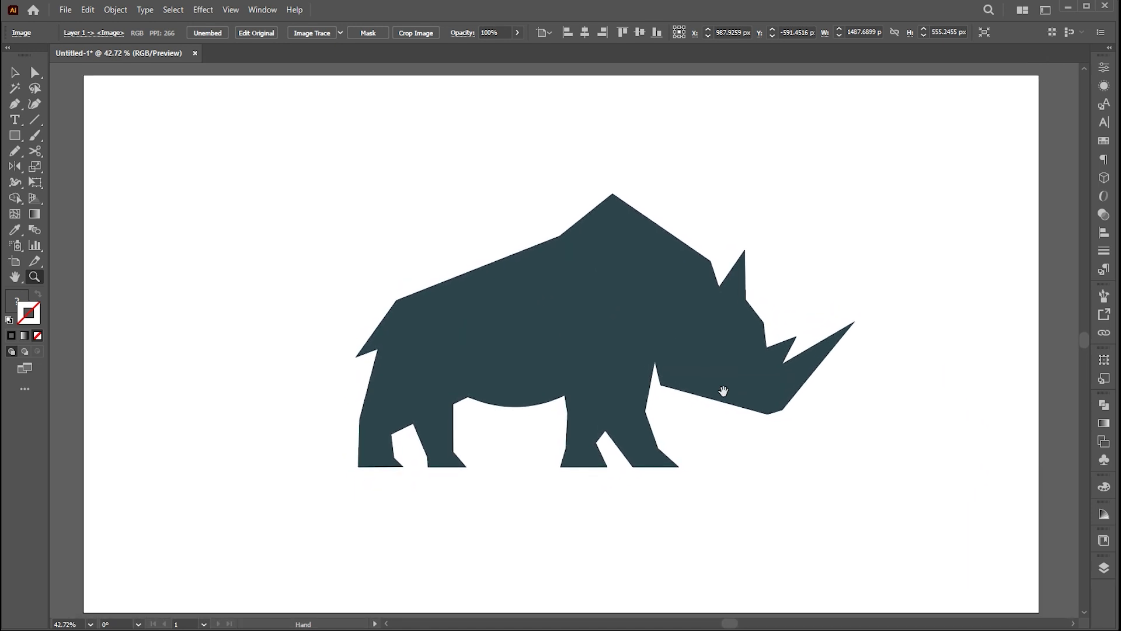
{"action": "left_click", "coordinate": [553, 372]}
Draw a vertical 10 pt white line across the rhino's rear body
{"action": "left_click", "coordinate": [35, 121]}
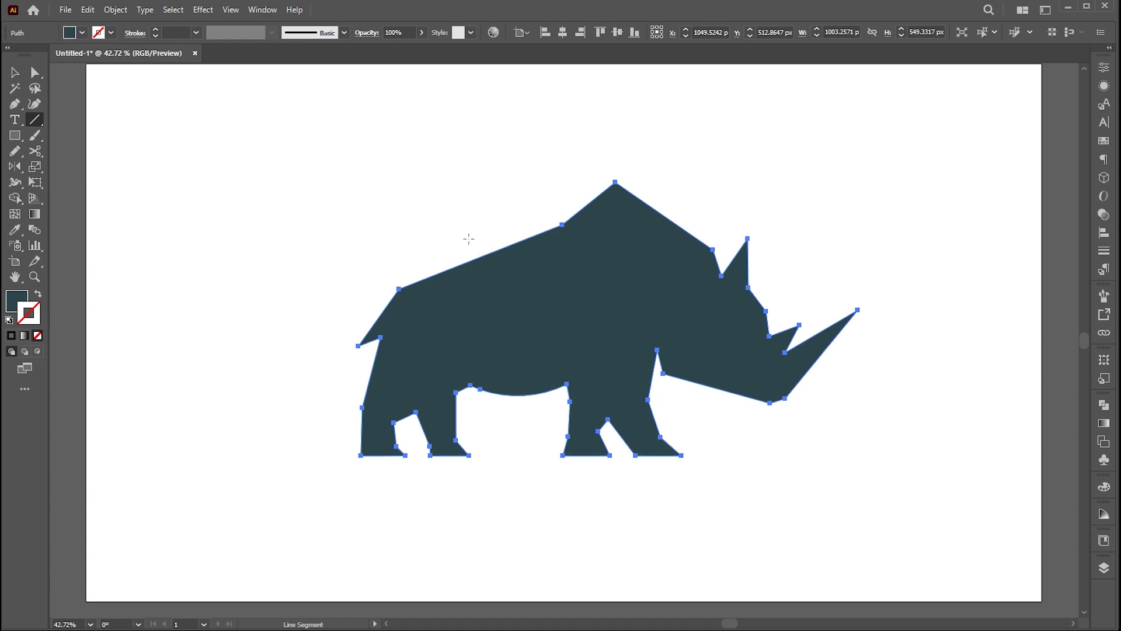
{"action": "left_click_drag", "start_coordinate": [469, 239], "coordinate": [469, 422]}
{"action": "key", "text": "v"}
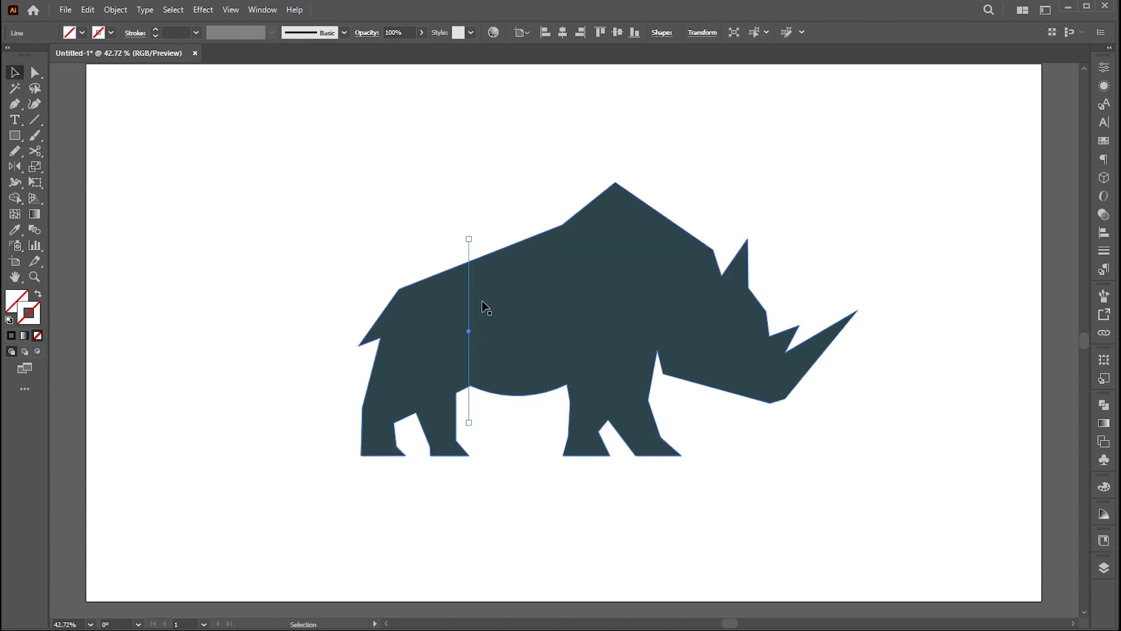
{"action": "key", "text": "i"}
{"action": "left_click", "coordinate": [495, 176]}
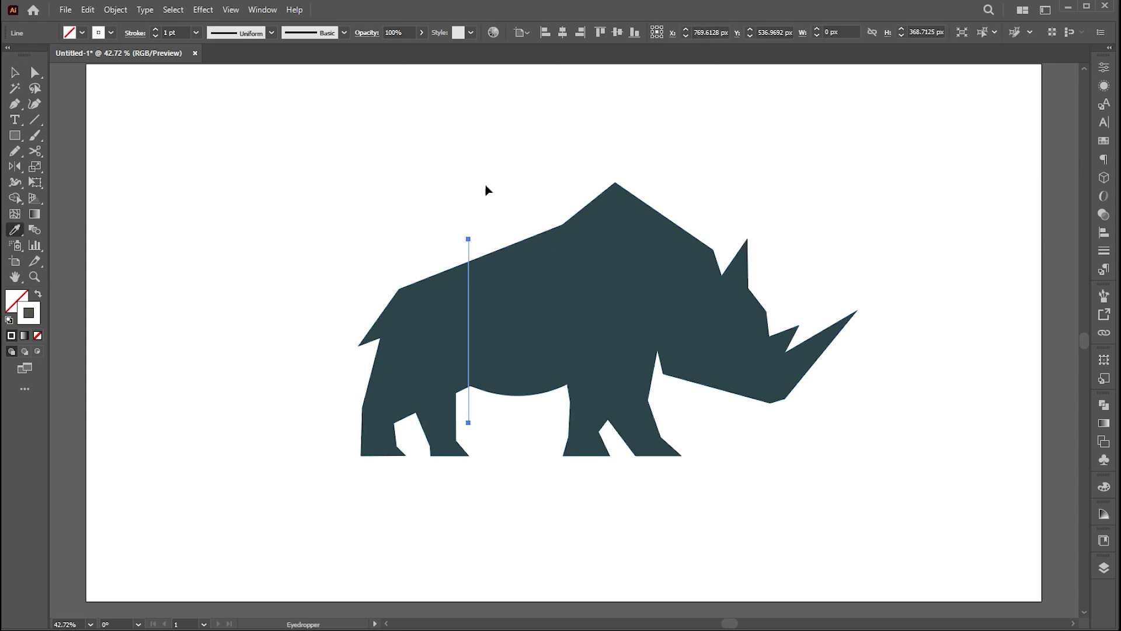
{"action": "key", "text": "v"}
{"action": "scroll", "coordinate": [180, 32], "scroll_direction": "up", "scroll_amount": 3}
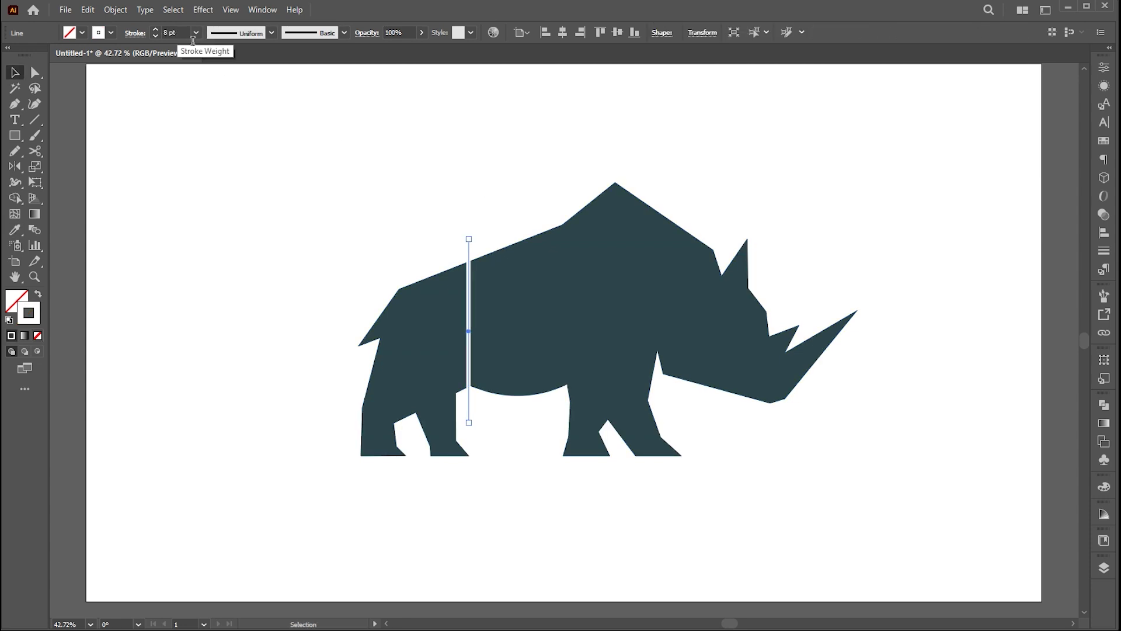
{"action": "scroll", "coordinate": [179, 31], "scroll_direction": "up", "scroll_amount": 1}
{"action": "left_click", "coordinate": [333, 157]}
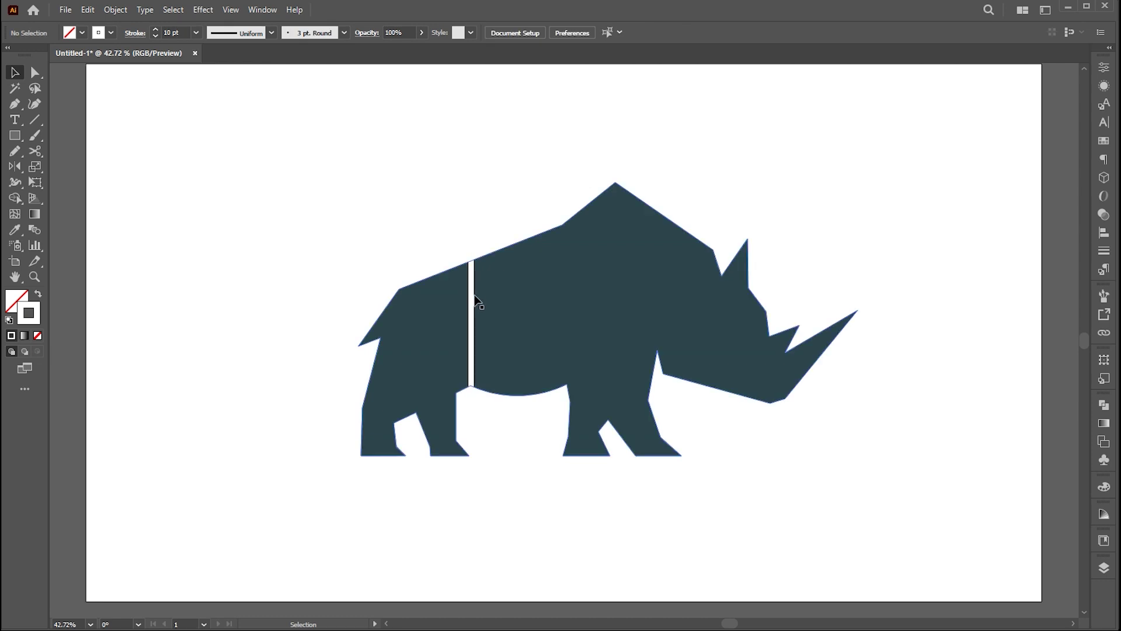
{"action": "left_click", "coordinate": [474, 301]}
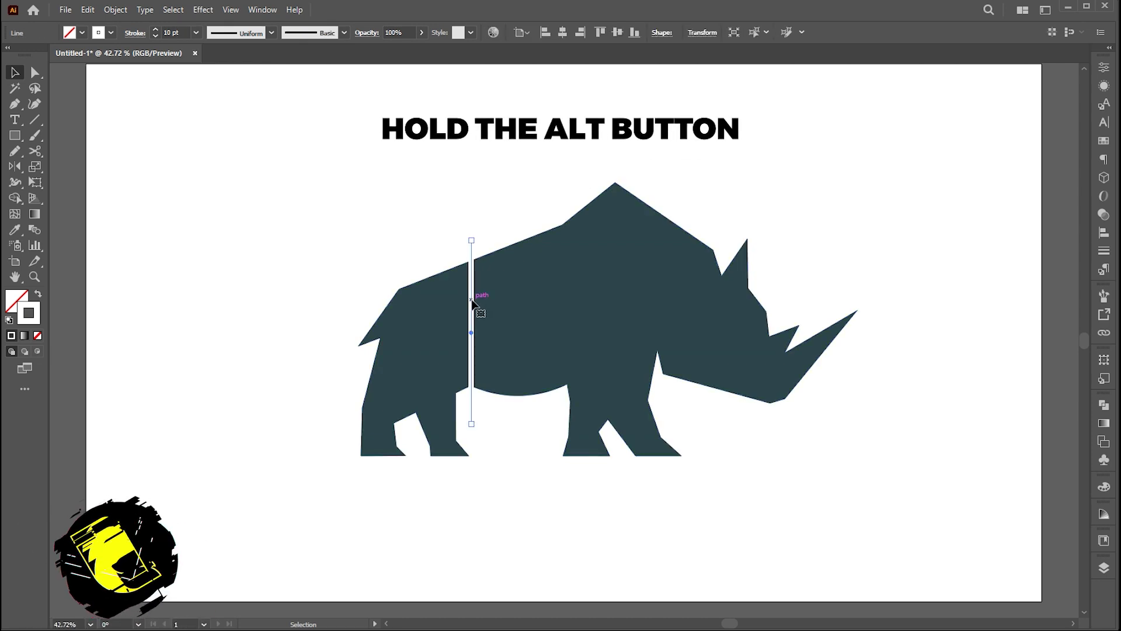
Copy the gap line toward the head and extend its top past the back
{"action": "left_click_drag", "start_coordinate": [473, 301], "coordinate": [537, 300]}
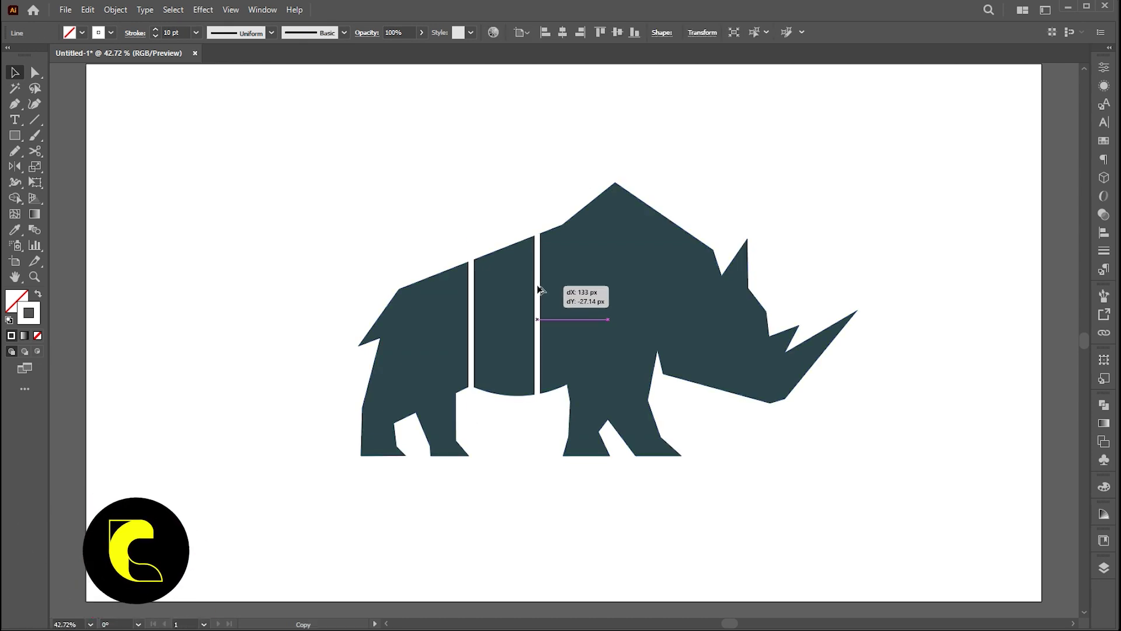
{"action": "left_click_drag", "start_coordinate": [537, 301], "coordinate": [542, 289]}
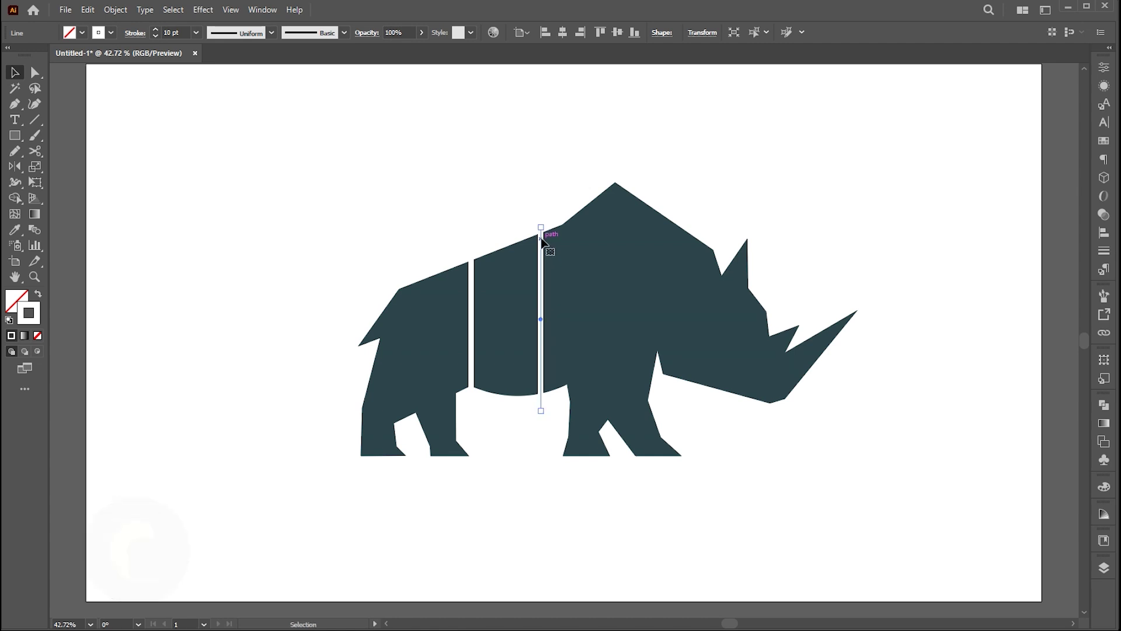
{"action": "key", "text": "a"}
{"action": "left_click_drag", "start_coordinate": [540, 228], "coordinate": [540, 217]}
{"action": "key", "text": "v"}
{"action": "left_click", "coordinate": [541, 185]}
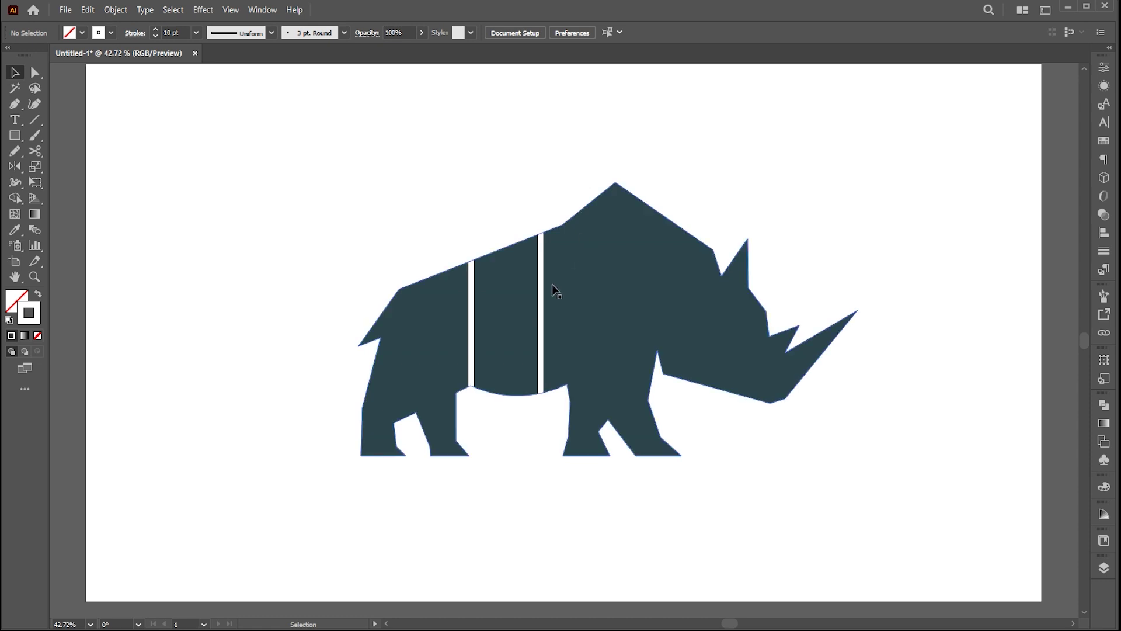
Add a slanted gap line over the shoulder extending past the belly
{"action": "left_click_drag", "start_coordinate": [541, 287], "coordinate": [573, 295]}
{"action": "key", "text": "a"}
{"action": "left_click_drag", "start_coordinate": [573, 218], "coordinate": [572, 212]}
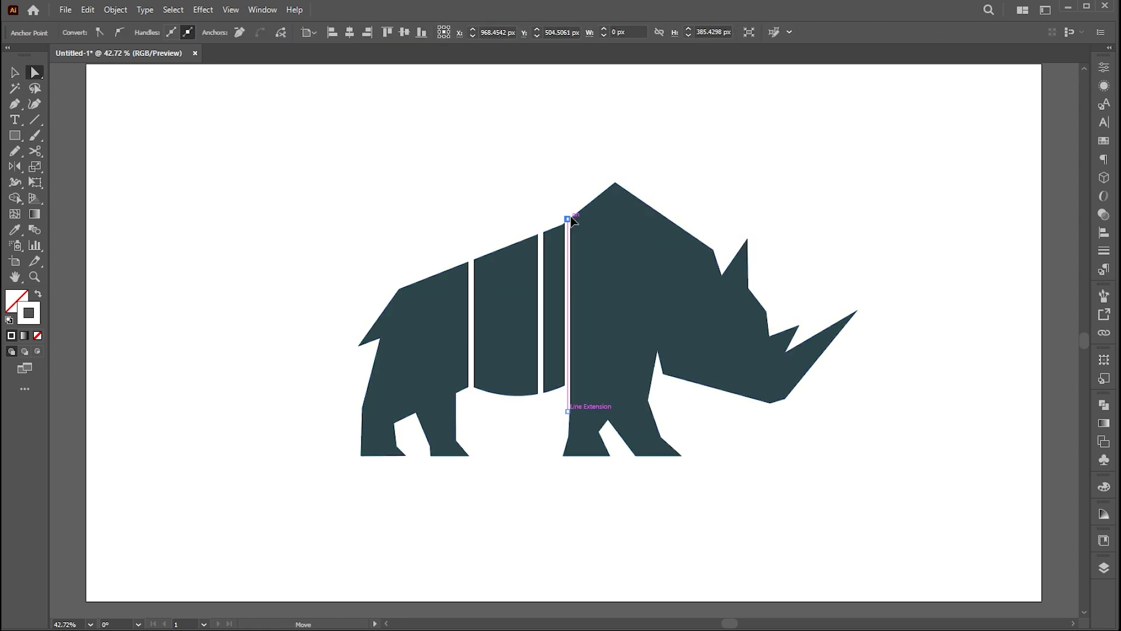
{"action": "left_click_drag", "start_coordinate": [568, 386], "coordinate": [570, 430]}
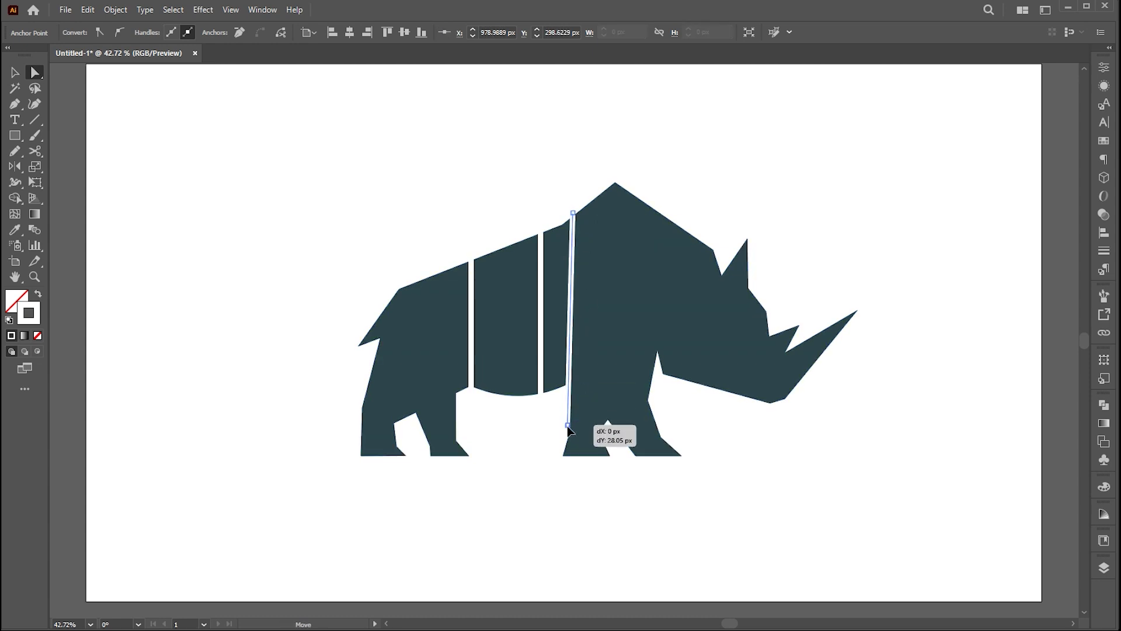
{"action": "key", "text": "v"}
{"action": "key", "text": "ctrl+shift+a"}
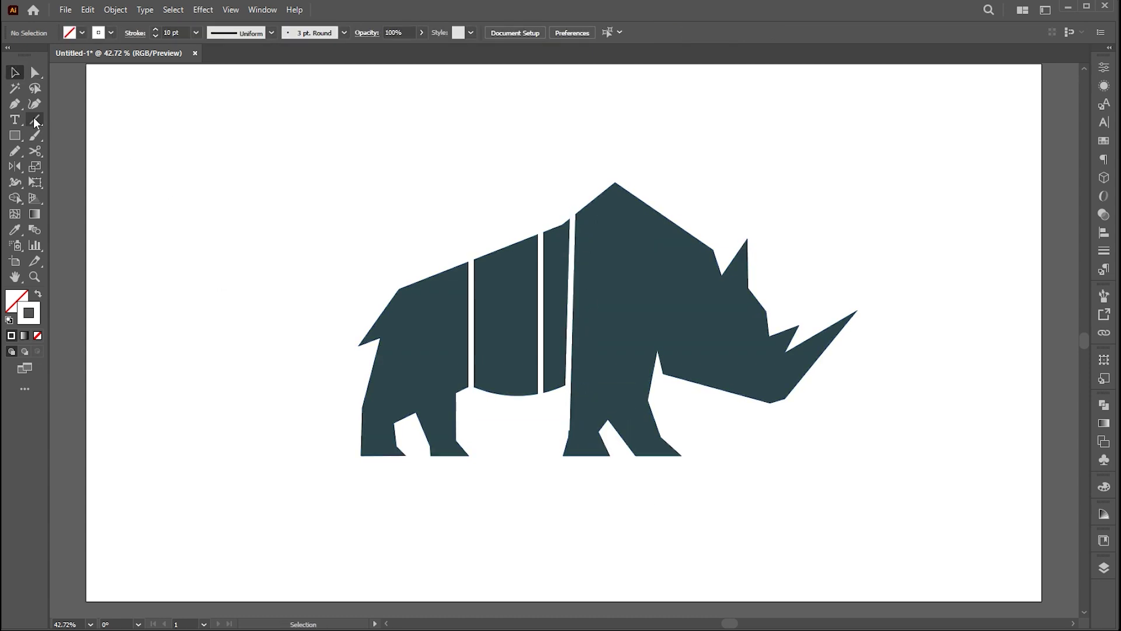
Draw gap lines through the neck and head, then select the rhino with all lines
{"action": "left_click_drag", "start_coordinate": [662, 205], "coordinate": [657, 388]}
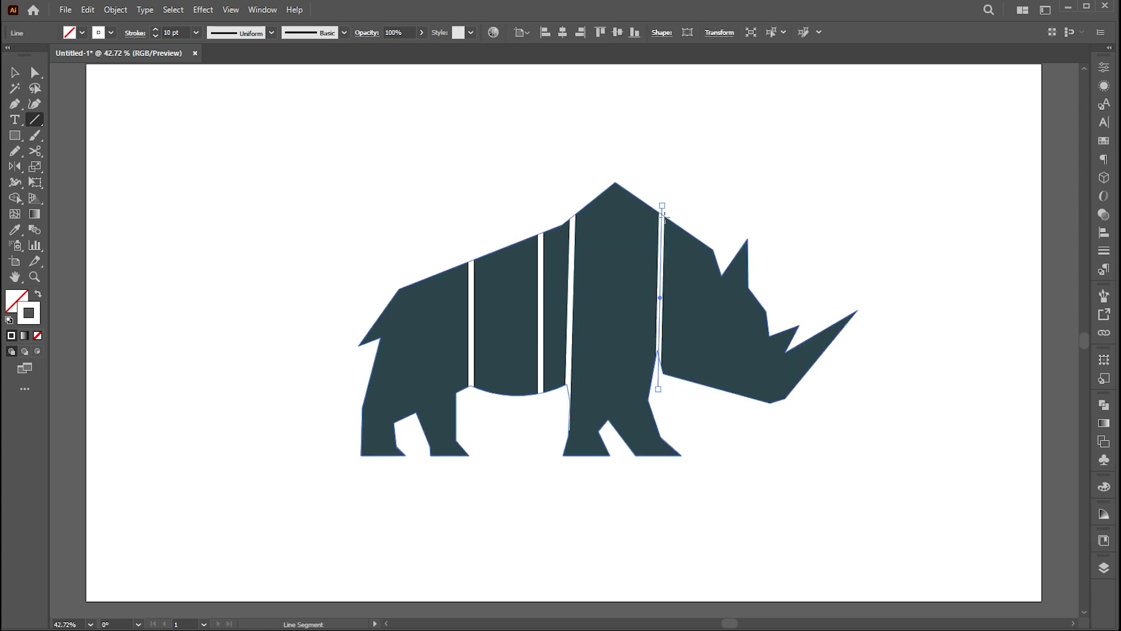
{"action": "key", "text": "v"}
{"action": "left_click", "coordinate": [731, 207]}
{"action": "key", "text": "backslash"}
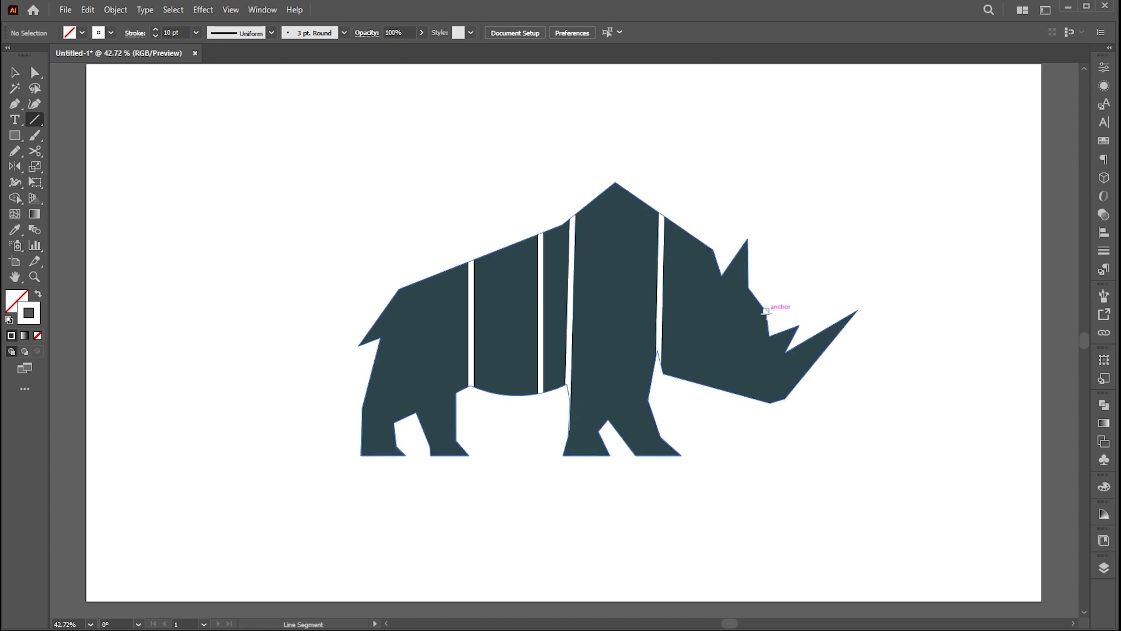
{"action": "left_click_drag", "start_coordinate": [766, 310], "coordinate": [768, 423]}
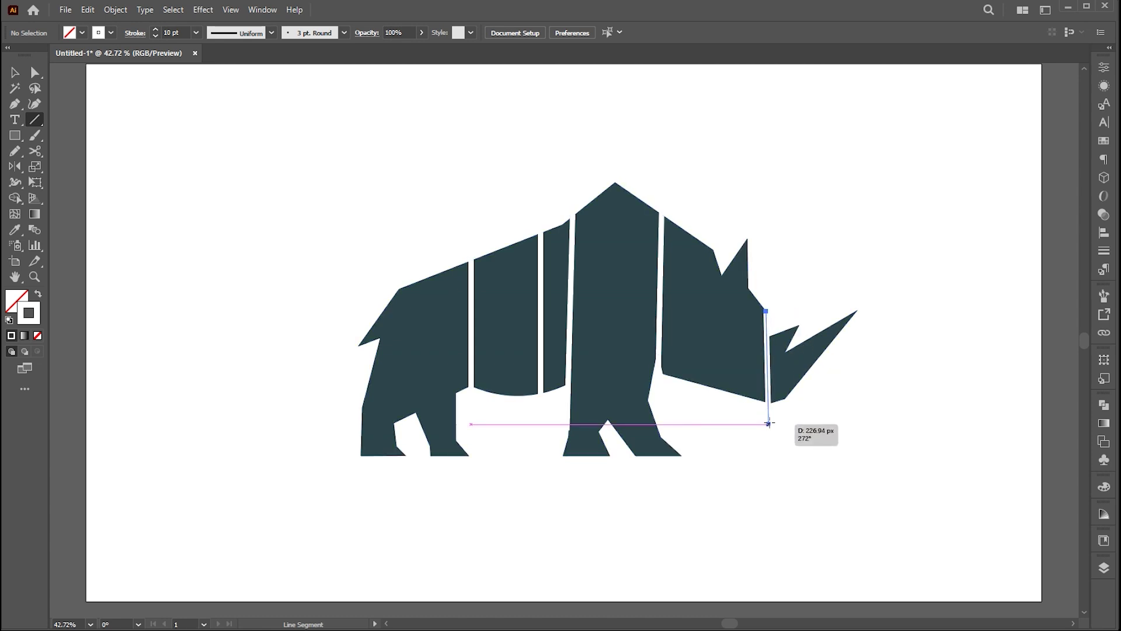
{"action": "key", "text": "a"}
{"action": "left_click_drag", "start_coordinate": [769, 313], "coordinate": [769, 306]}
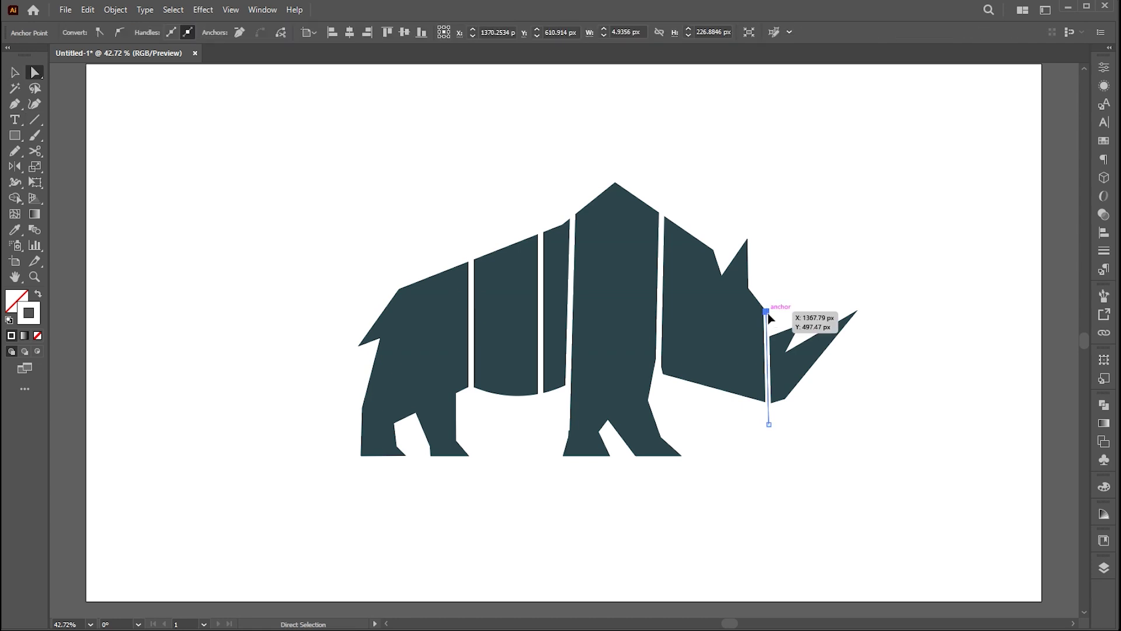
{"action": "key", "text": "v"}
{"action": "left_click", "coordinate": [754, 474]}
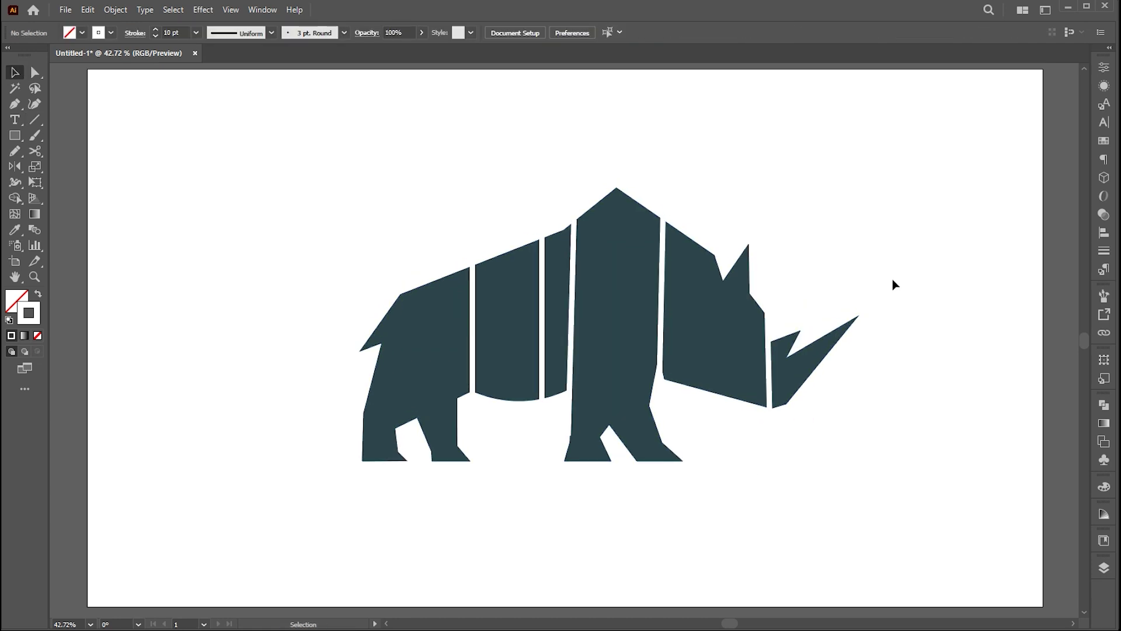
{"action": "left_click_drag", "start_coordinate": [881, 172], "coordinate": [297, 442]}
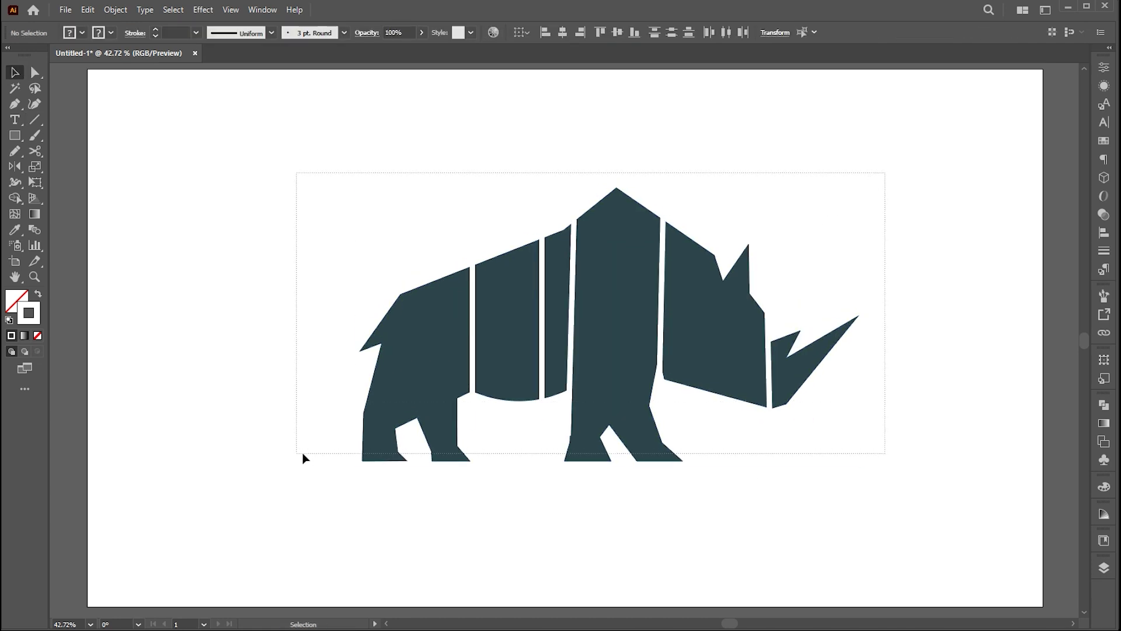
Expand the line strokes into shapes and divide the rhino with Pathfinder Divide
{"action": "left_click", "coordinate": [116, 10]}
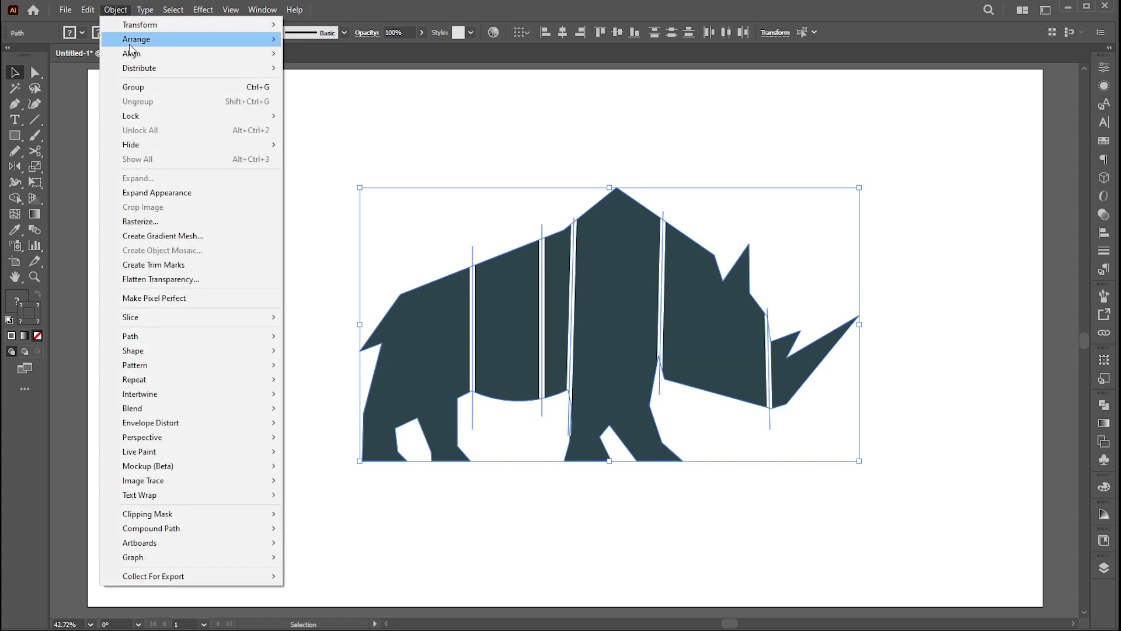
{"action": "left_click", "coordinate": [152, 194]}
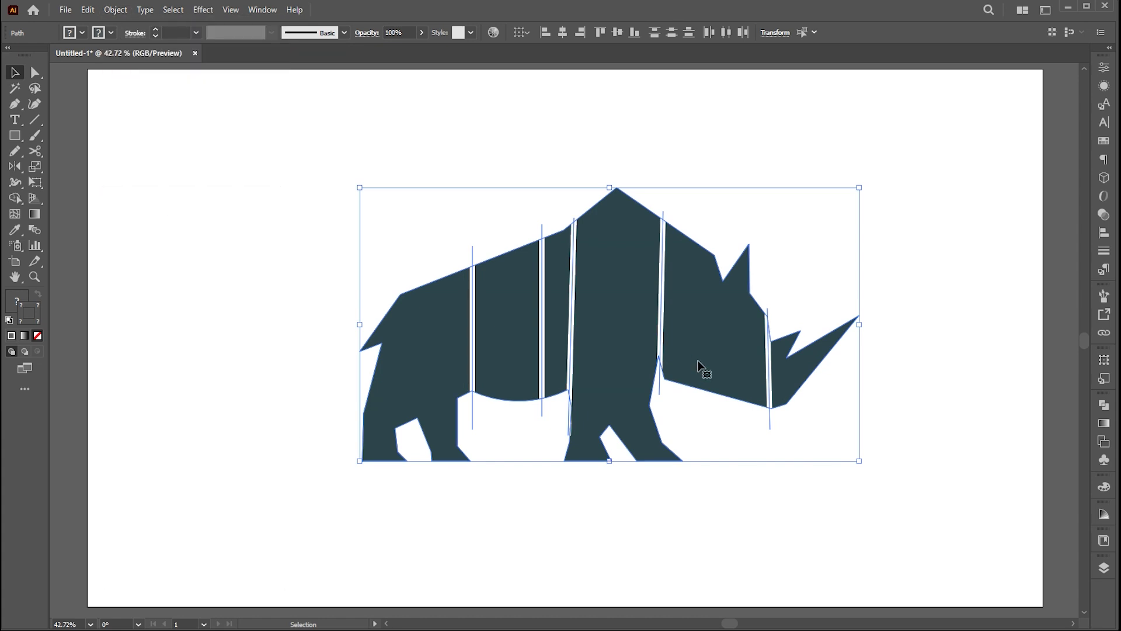
{"action": "left_click", "coordinate": [116, 9]}
{"action": "left_click", "coordinate": [143, 178]}
{"action": "left_click", "coordinate": [588, 397]}
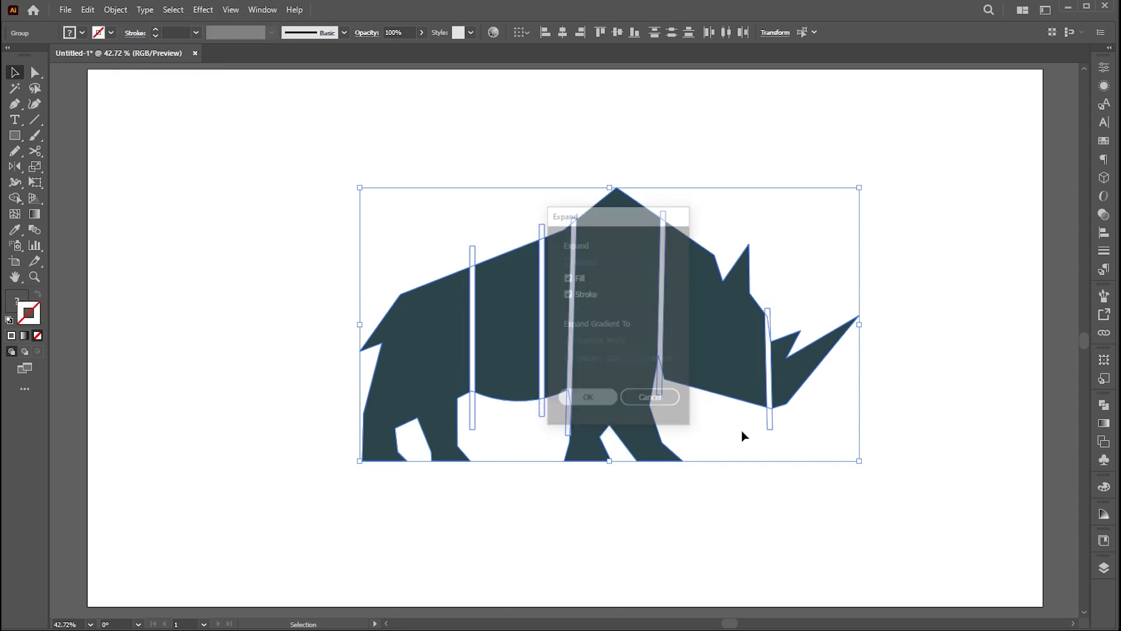
{"action": "left_click", "coordinate": [1103, 405]}
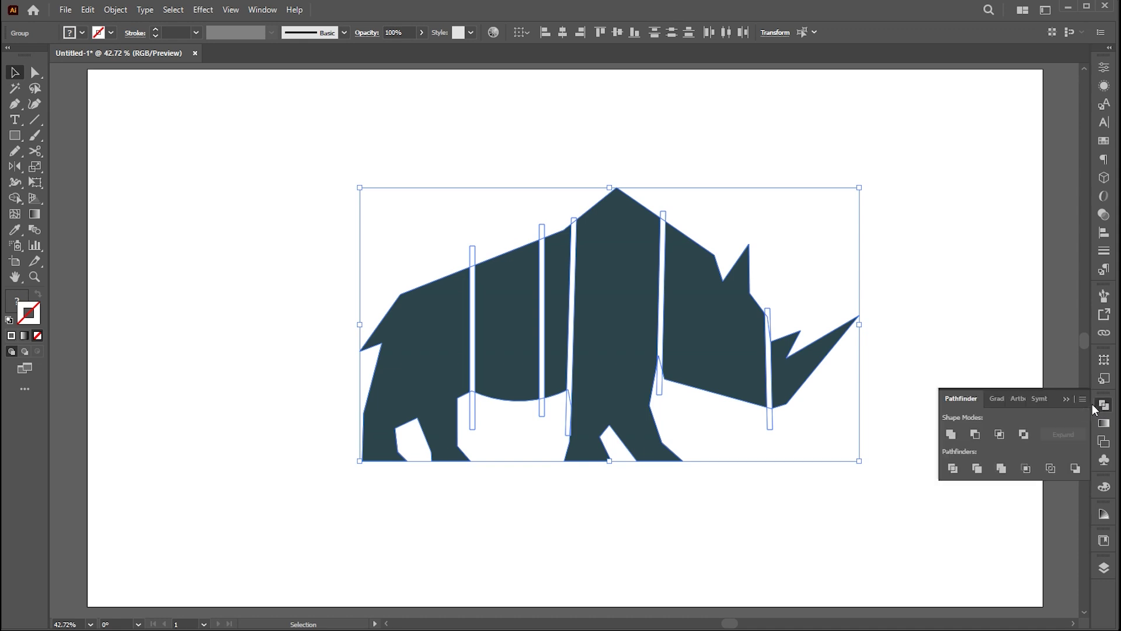
{"action": "left_click", "coordinate": [952, 470]}
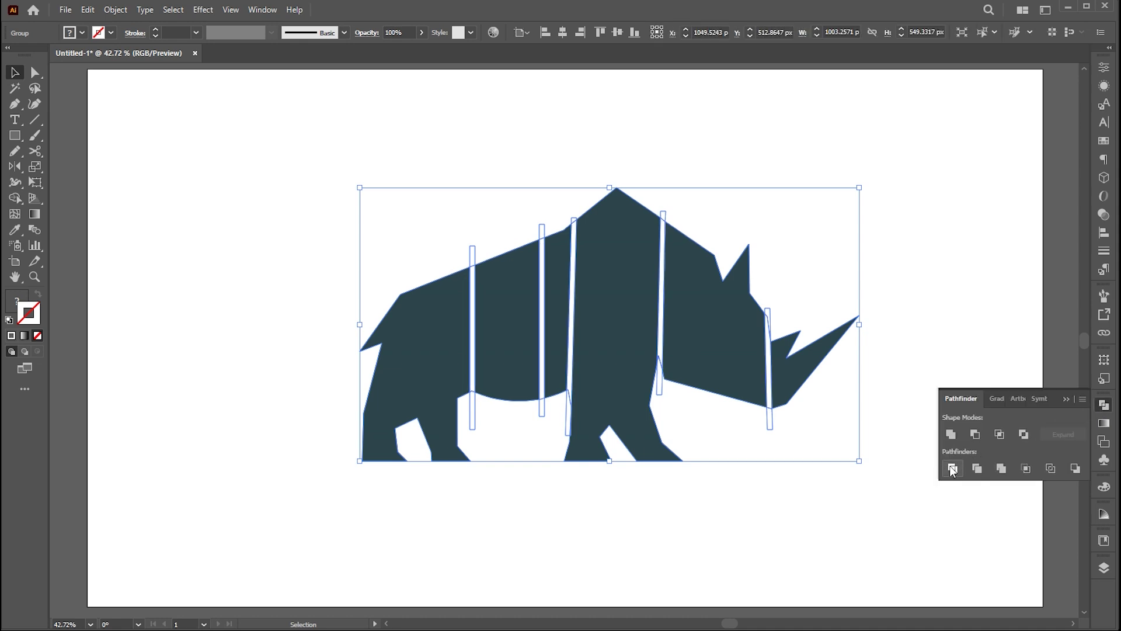
Inside the divided group, cut the dark rhino pieces and delete the leftover lines
{"action": "double_click", "coordinate": [610, 286]}
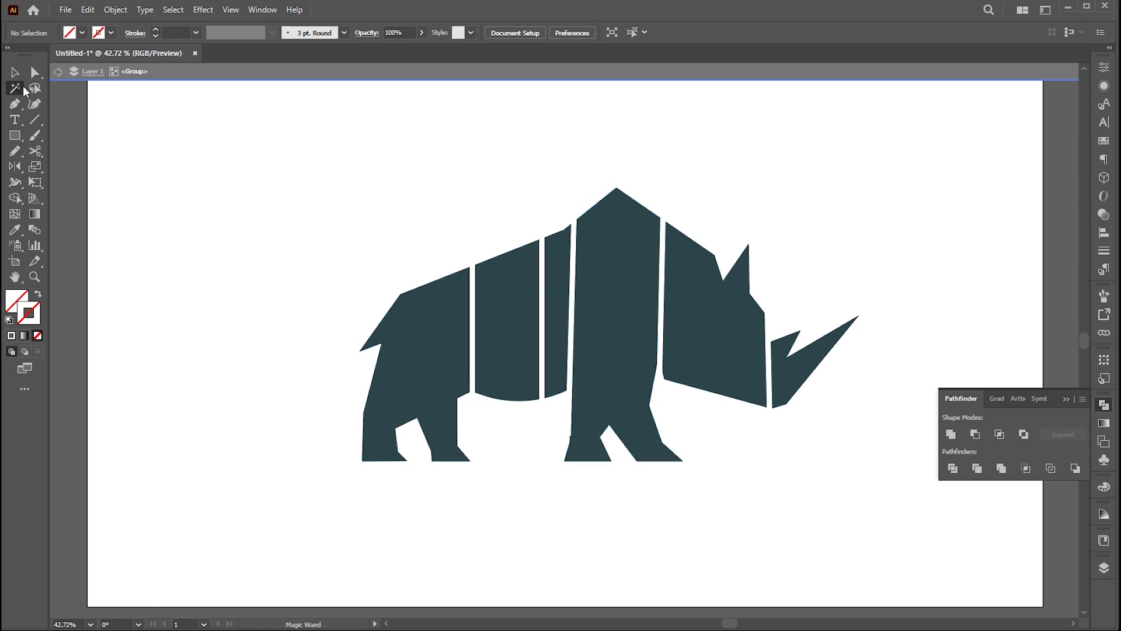
{"action": "left_click", "coordinate": [600, 291]}
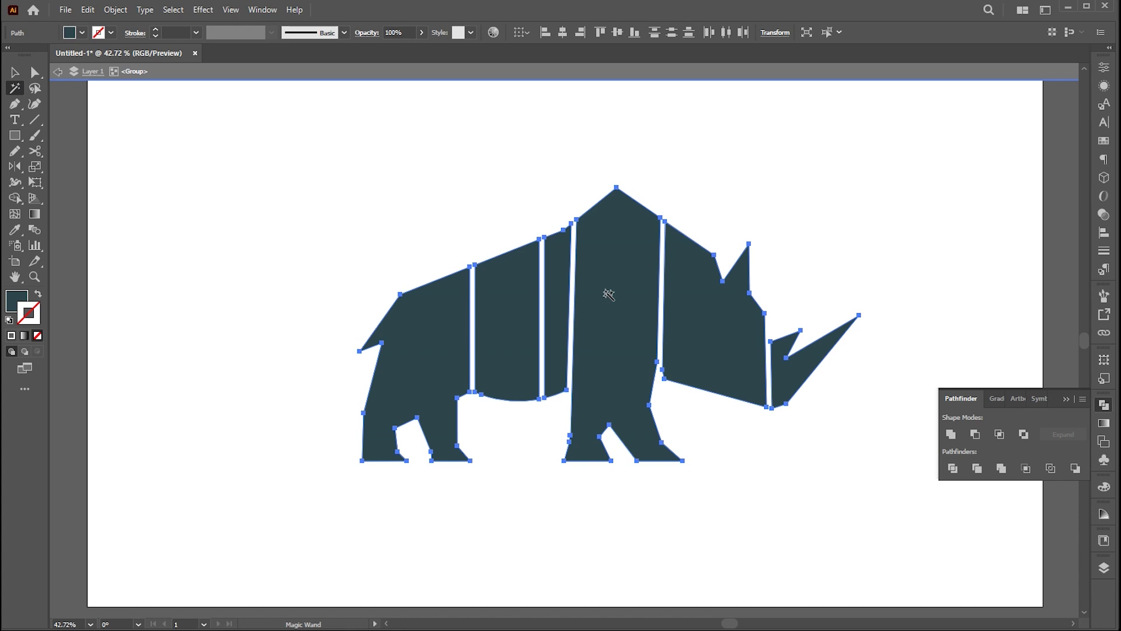
{"action": "left_click", "coordinate": [86, 11]}
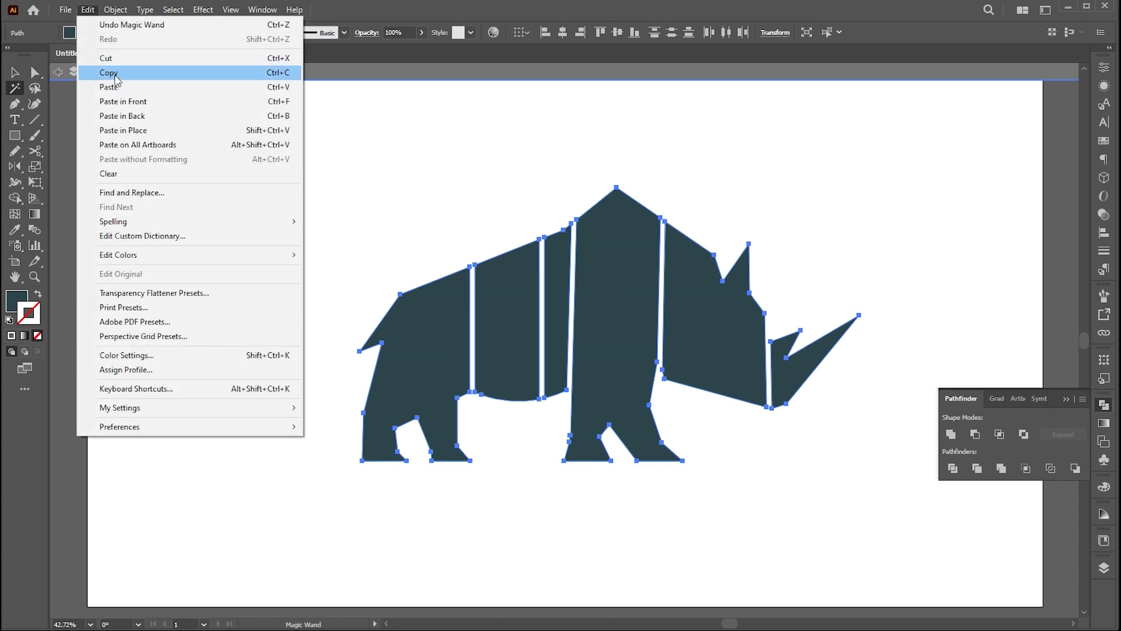
{"action": "left_click", "coordinate": [111, 59]}
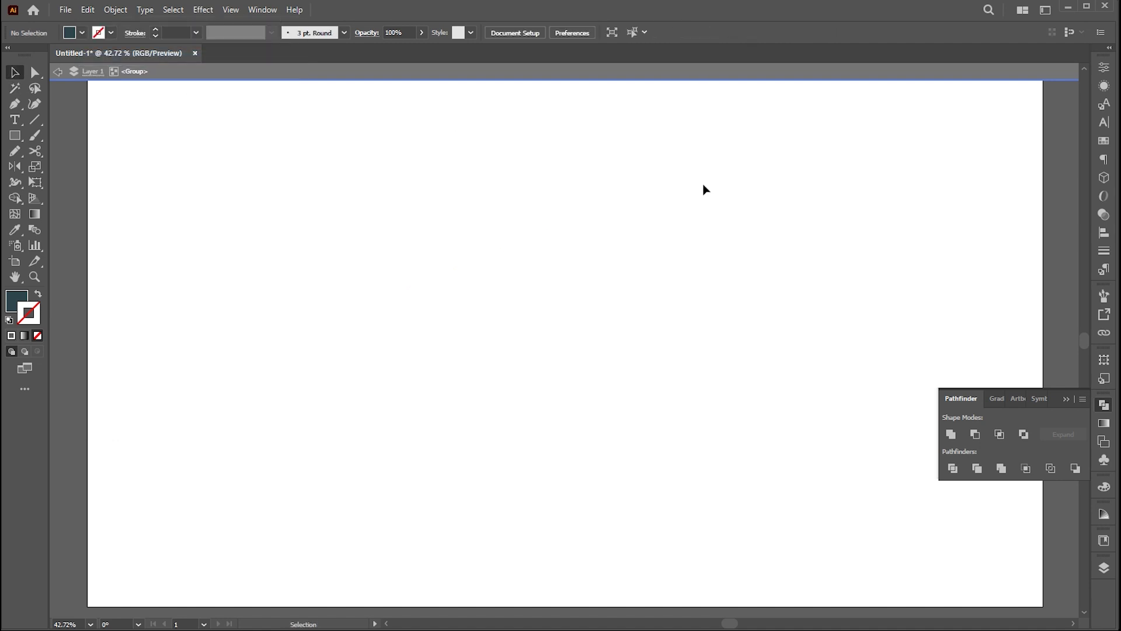
{"action": "key", "text": "Delete"}
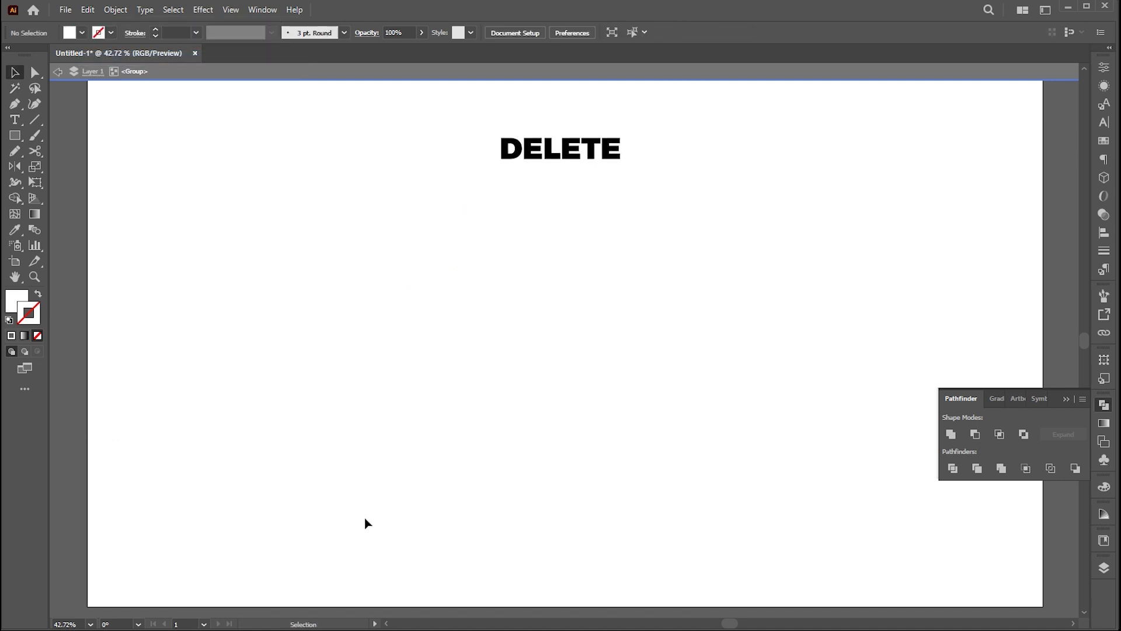
Paste the rhino pieces back in front and exit group isolation mode
{"action": "left_click", "coordinate": [88, 10]}
{"action": "left_click", "coordinate": [123, 101]}
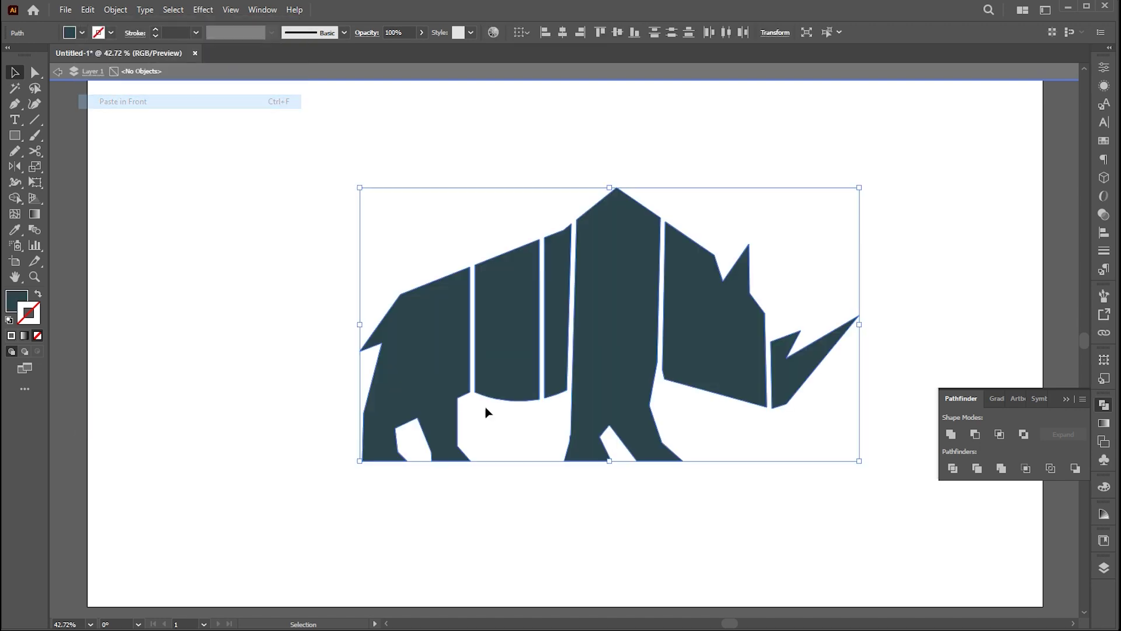
{"action": "double_click", "coordinate": [544, 506]}
{"action": "left_click", "coordinate": [501, 338]}
{"action": "left_click", "coordinate": [450, 331]}
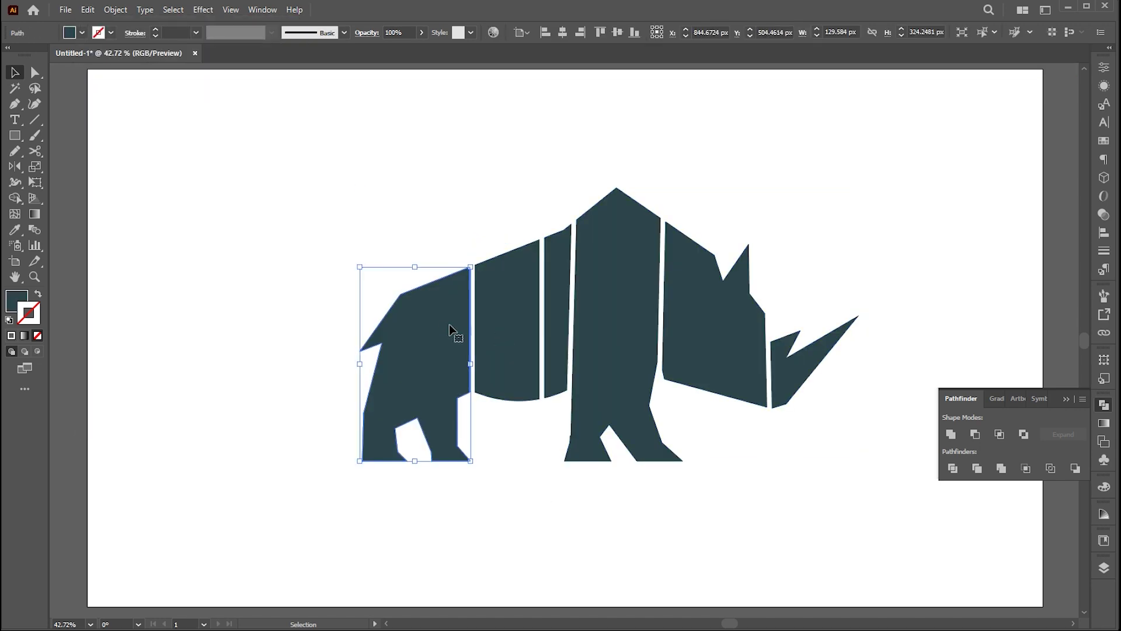
{"action": "left_click", "coordinate": [526, 323]}
{"action": "left_click", "coordinate": [557, 307]}
{"action": "left_click", "coordinate": [613, 293]}
{"action": "left_click", "coordinate": [736, 341]}
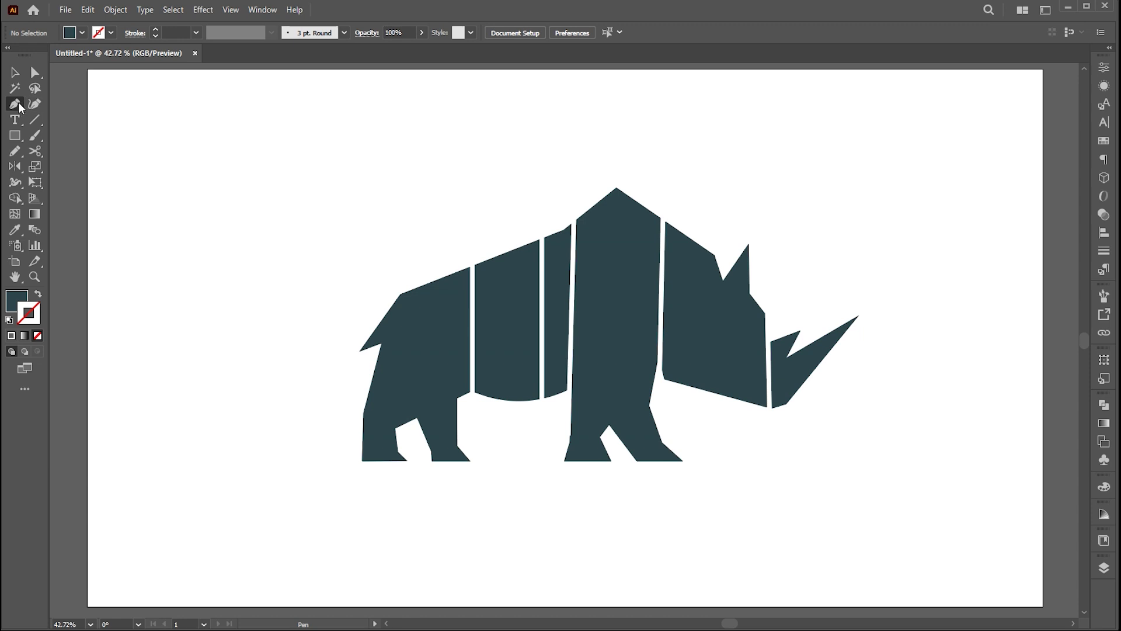
Draw a closed white four-sided shape inside the rear slice
{"action": "left_click", "coordinate": [452, 310]}
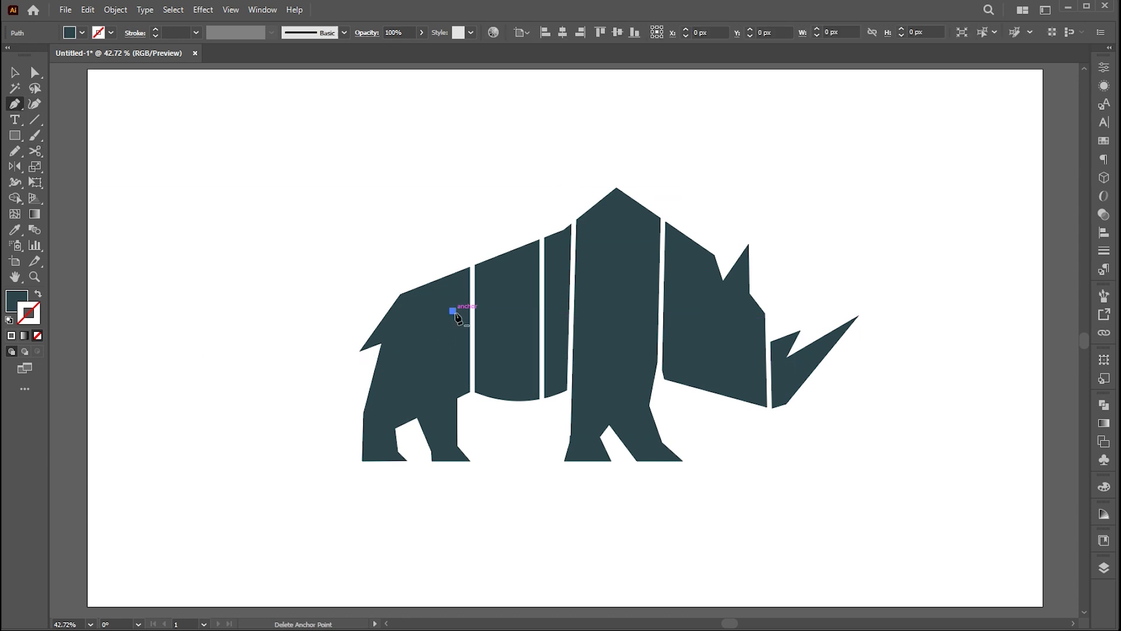
{"action": "left_click", "coordinate": [452, 363]}
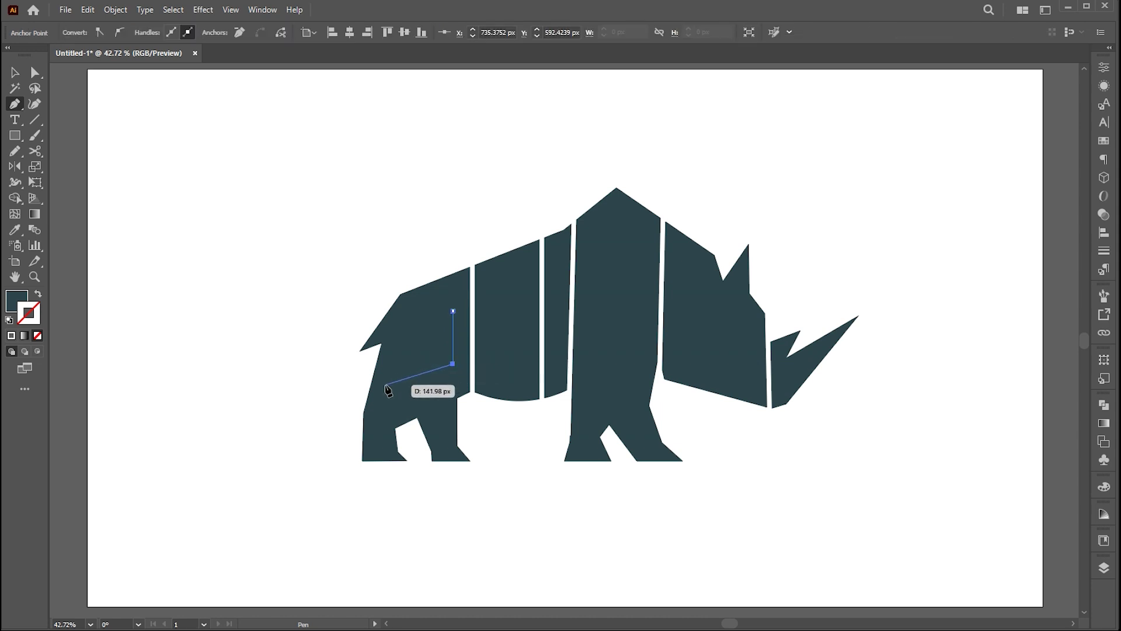
{"action": "left_click", "coordinate": [399, 386]}
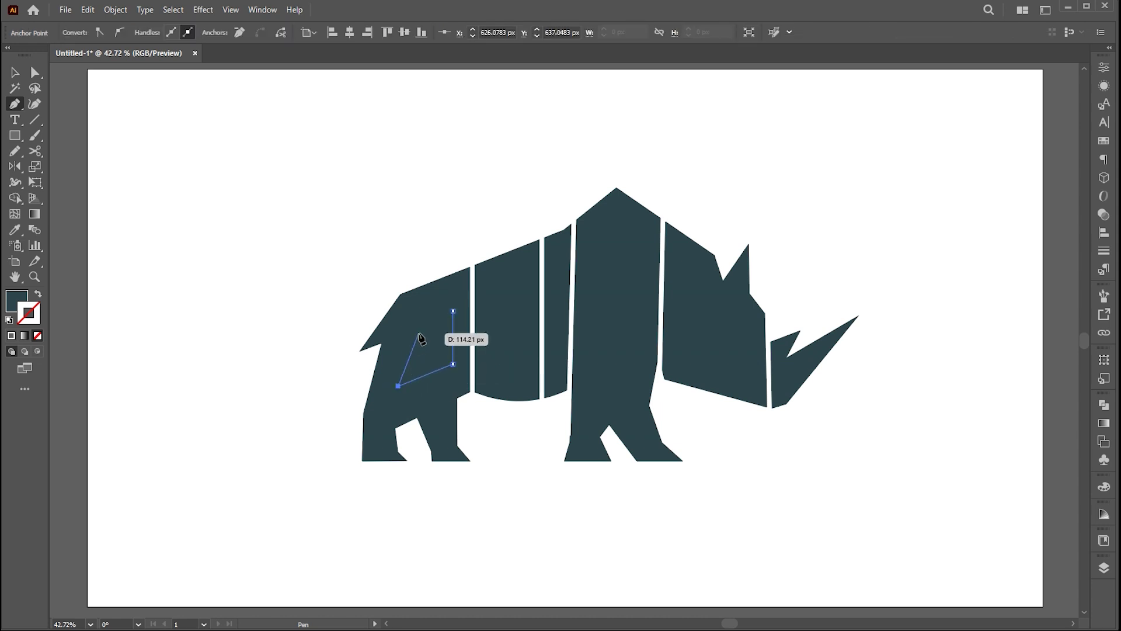
{"action": "left_click", "coordinate": [425, 320]}
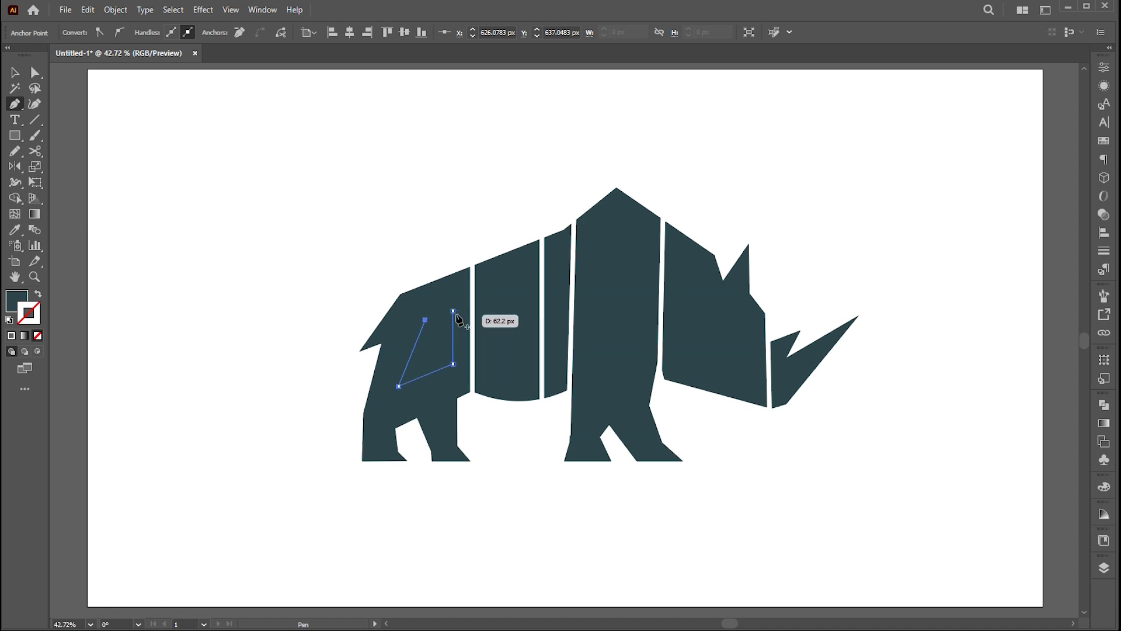
{"action": "left_click", "coordinate": [452, 308]}
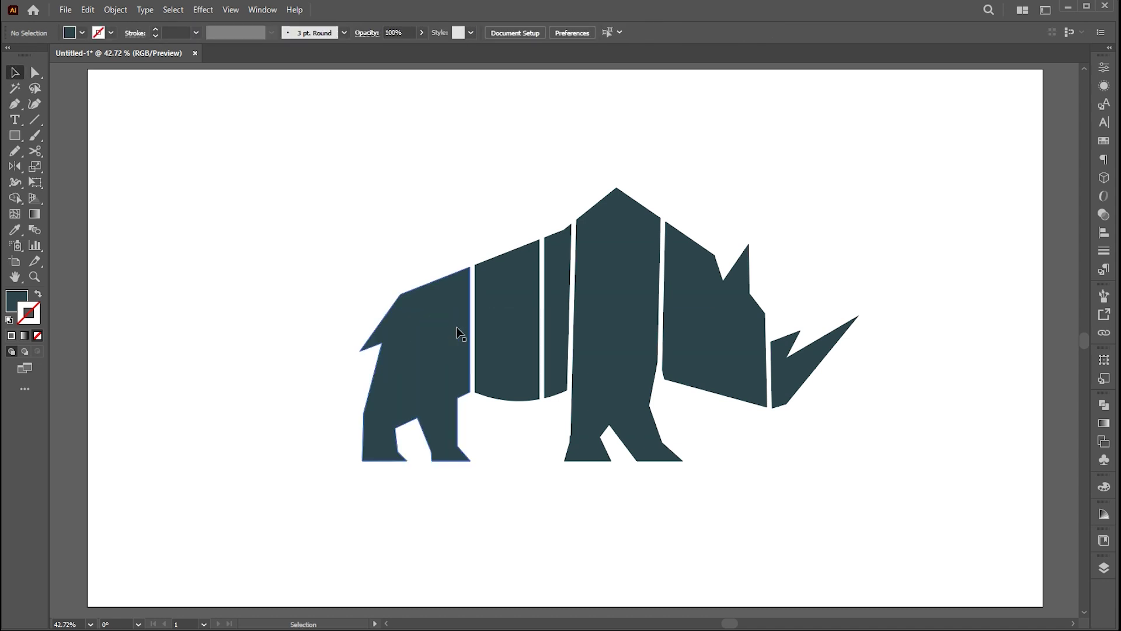
{"action": "key", "text": "v"}
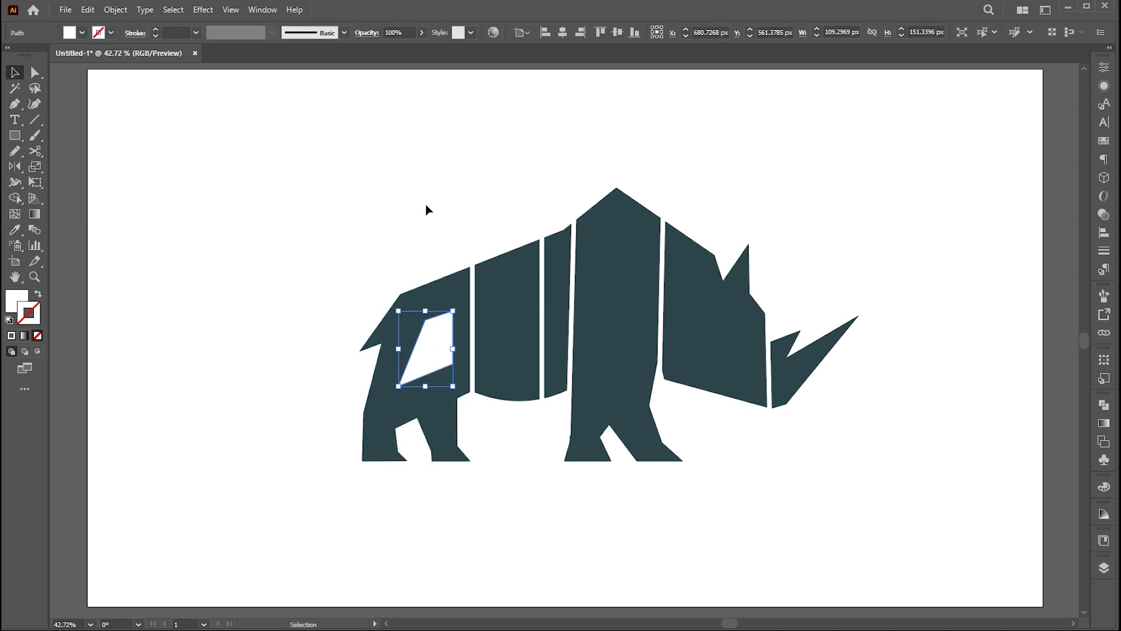
Zoom in and move the cut-out's top-left and bottom-left corners
{"action": "key", "text": "z"}
{"action": "left_click_drag", "start_coordinate": [501, 420], "coordinate": [616, 387]}
{"action": "mouse_move", "coordinate": [443, 342]}
{"action": "left_mouse_down"}
{"action": "mouse_move", "coordinate": [488, 324]}
{"action": "mouse_move", "coordinate": [463, 324]}
{"action": "left_mouse_up"}
{"action": "key", "text": "a"}
{"action": "left_click_drag", "start_coordinate": [374, 229], "coordinate": [385, 218]}
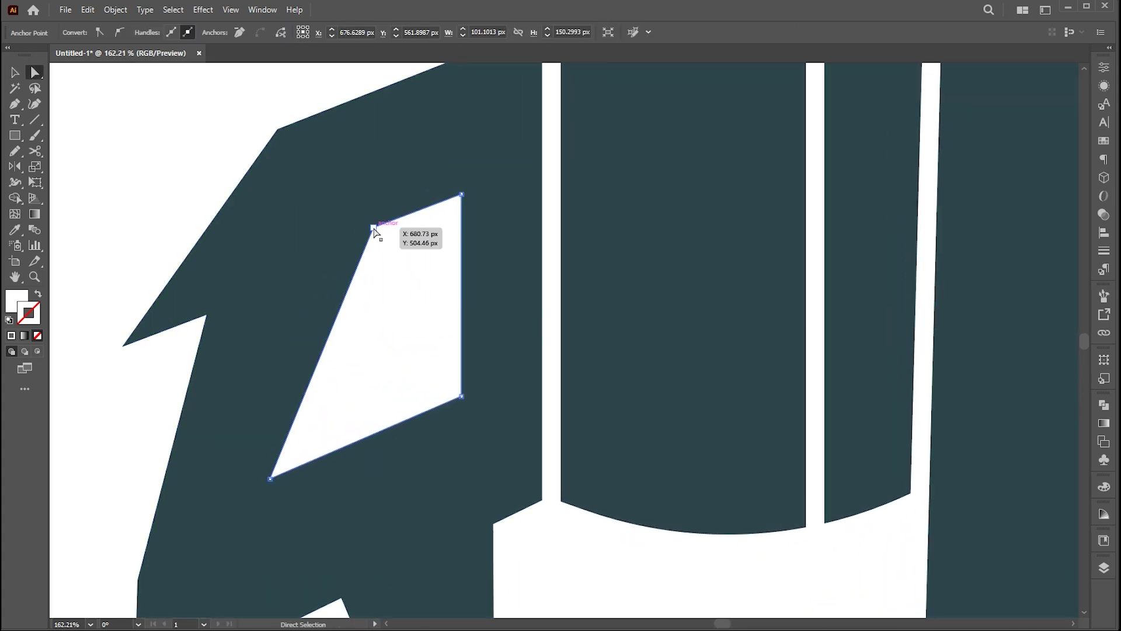
{"action": "left_click_drag", "start_coordinate": [270, 478], "coordinate": [290, 473]}
Refit the view and nudge the R cut-out's top-left corner again
{"action": "key", "text": "ctrl+shift+a"}
{"action": "key", "text": "ctrl+0"}
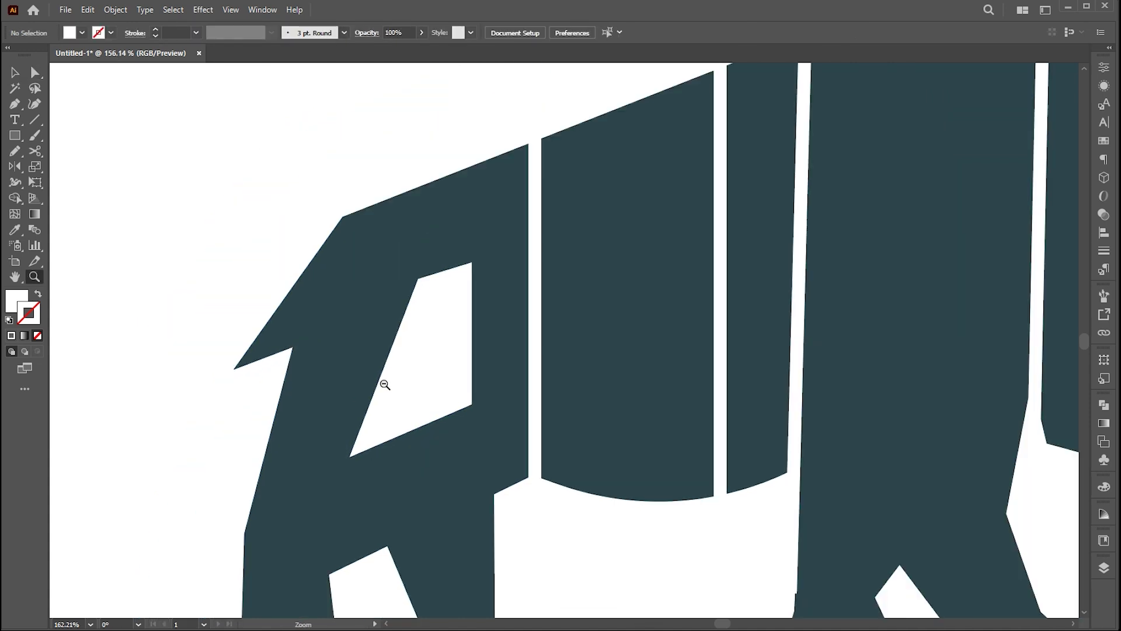
{"action": "key", "text": "z"}
{"action": "left_click_drag", "start_coordinate": [496, 472], "coordinate": [537, 473]}
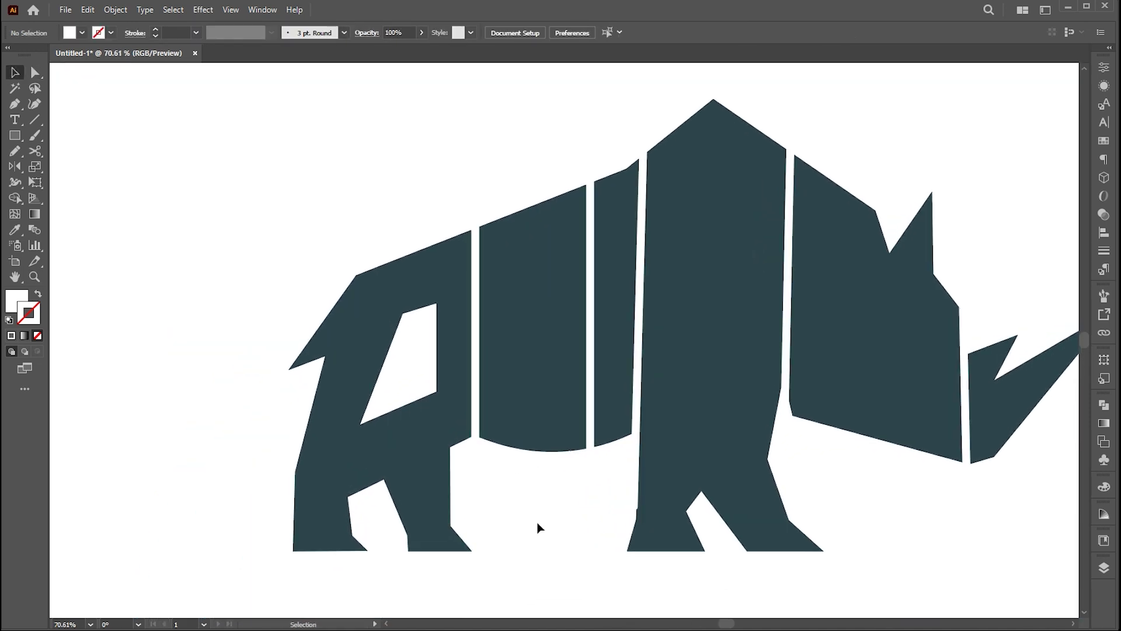
{"action": "key", "text": "a"}
{"action": "mouse_move", "coordinate": [355, 275]}
{"action": "left_mouse_down"}
{"action": "mouse_move", "coordinate": [370, 270]}
{"action": "mouse_move", "coordinate": [369, 251]}
{"action": "left_mouse_up"}
{"action": "key", "text": "ctrl+shift+a"}
{"action": "key", "text": "v"}
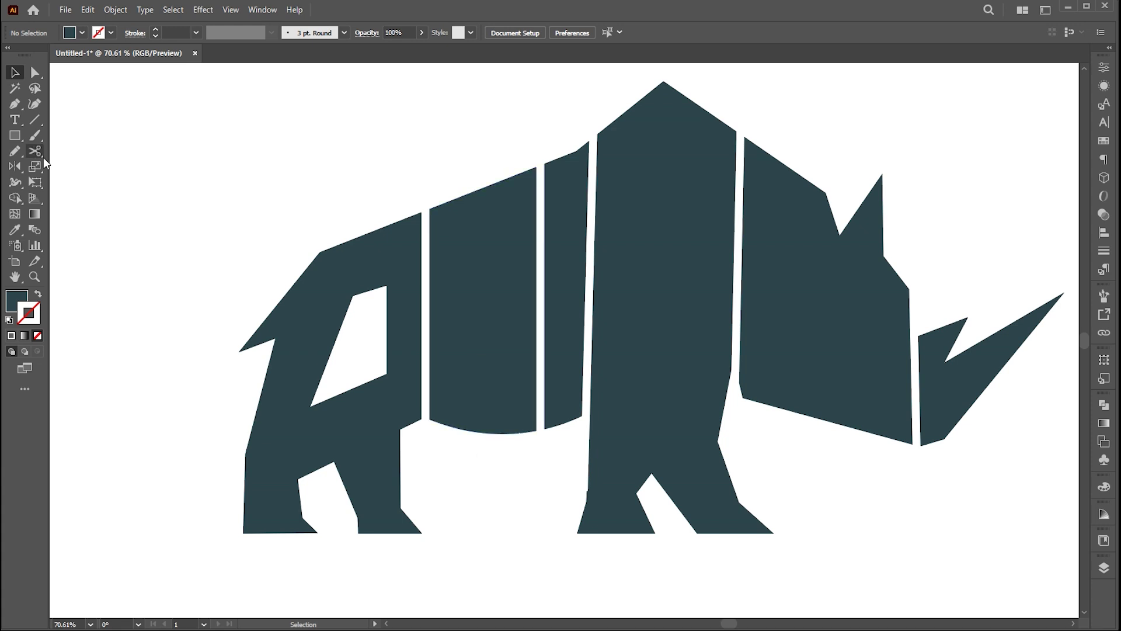
Draw a white notch down from the top of the second slice
{"action": "key", "text": "p"}
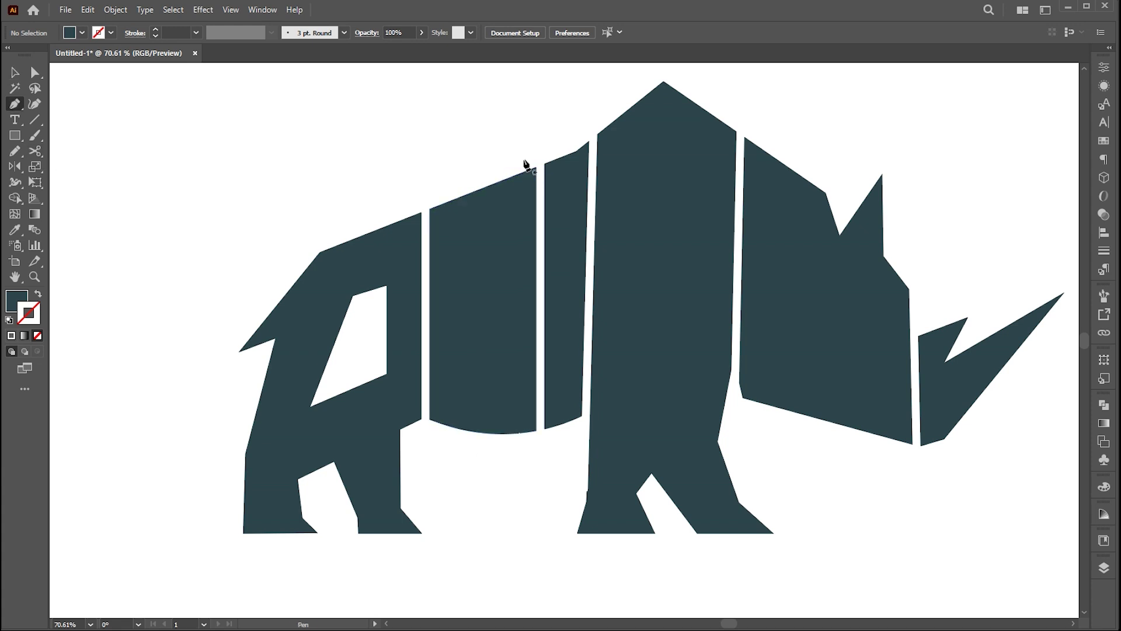
{"action": "left_click", "coordinate": [524, 160]}
{"action": "key", "text": "Escape"}
{"action": "left_click", "coordinate": [508, 167]}
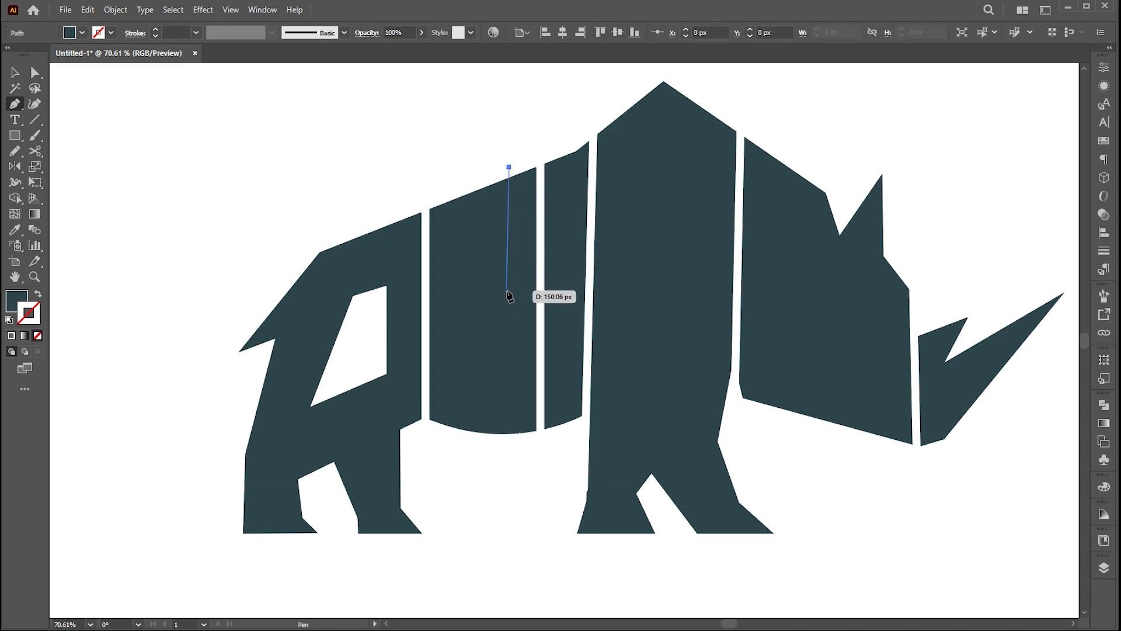
{"action": "left_click", "coordinate": [506, 297]}
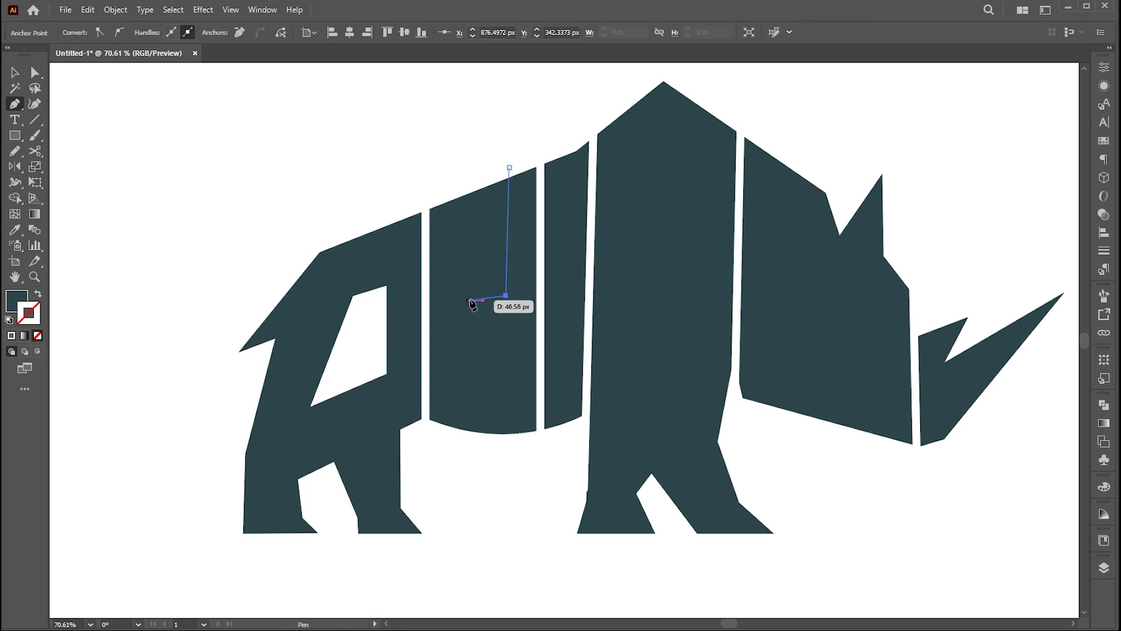
{"action": "left_click", "coordinate": [472, 300]}
{"action": "left_click", "coordinate": [473, 174]}
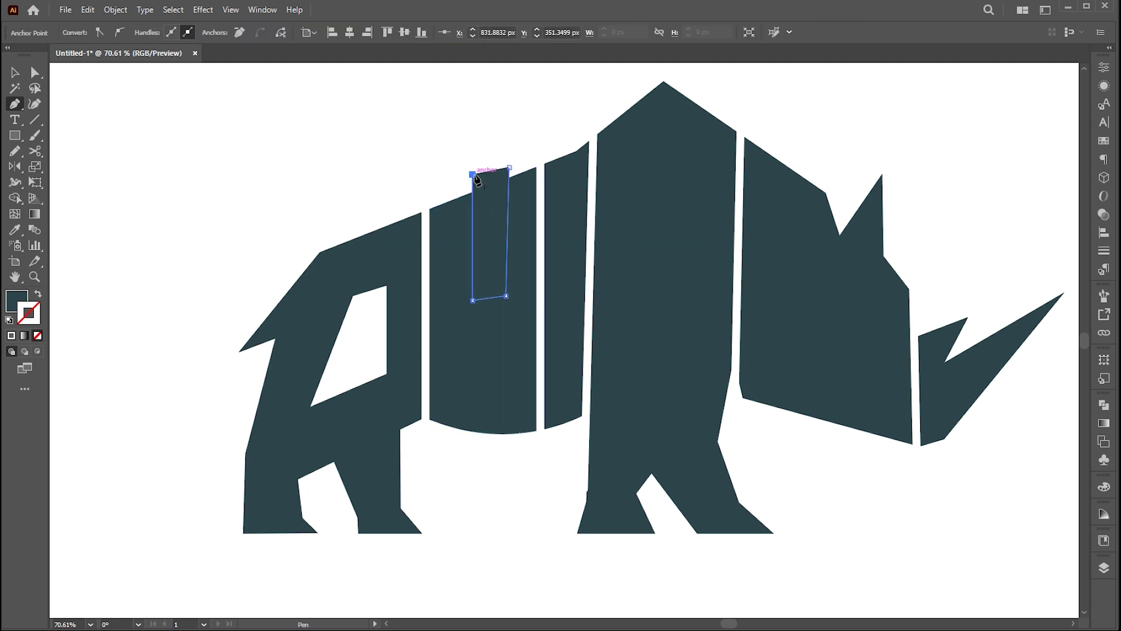
{"action": "key", "text": "v"}
Copy the notch to the slice bottom and narrow it to form the H
{"action": "left_click", "coordinate": [486, 136]}
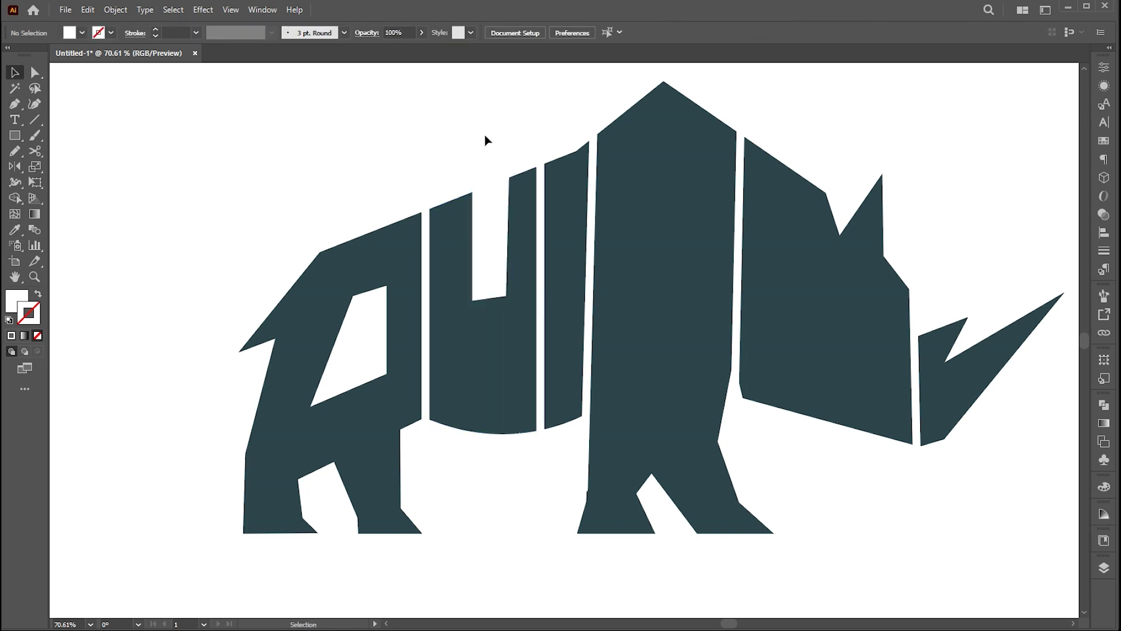
{"action": "mouse_move", "coordinate": [498, 227]}
{"action": "left_mouse_down"}
{"action": "mouse_move", "coordinate": [502, 399]}
{"action": "mouse_move", "coordinate": [469, 493]}
{"action": "left_mouse_up"}
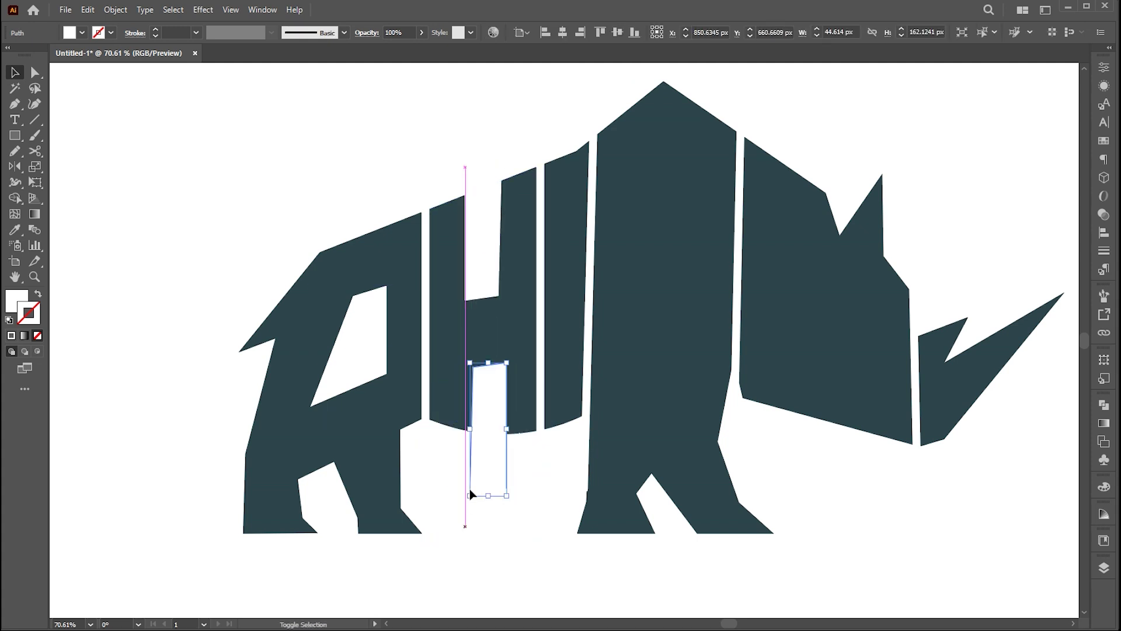
{"action": "left_click_drag", "start_coordinate": [491, 447], "coordinate": [488, 407]}
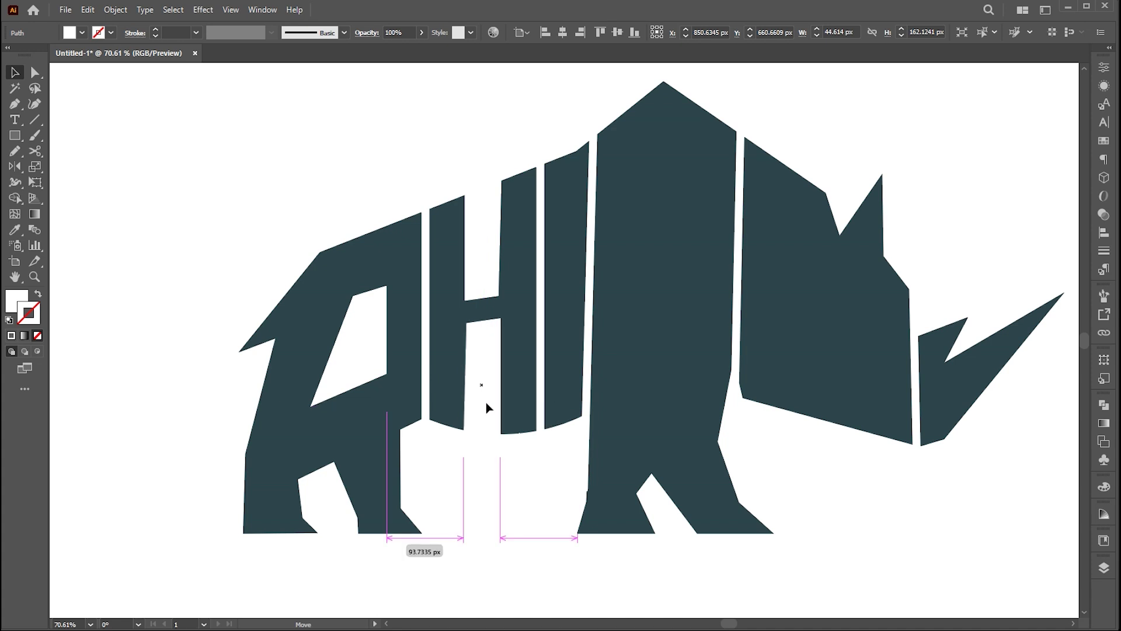
{"action": "left_click", "coordinate": [525, 548]}
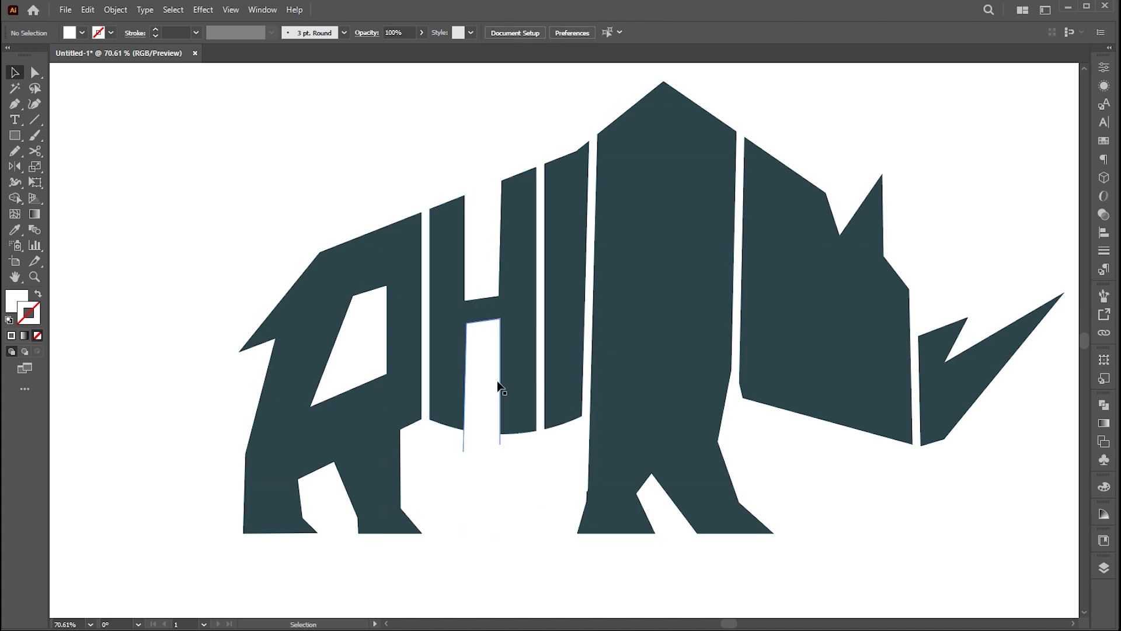
{"action": "left_click", "coordinate": [492, 351]}
{"action": "left_click_drag", "start_coordinate": [501, 309], "coordinate": [499, 310]}
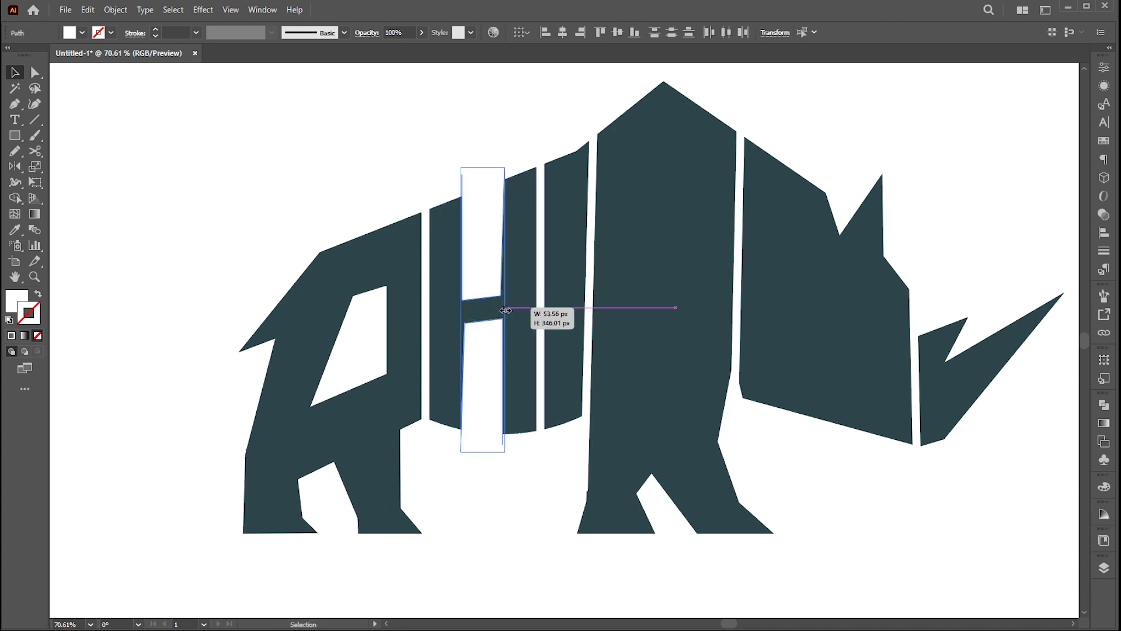
{"action": "left_click", "coordinate": [487, 496]}
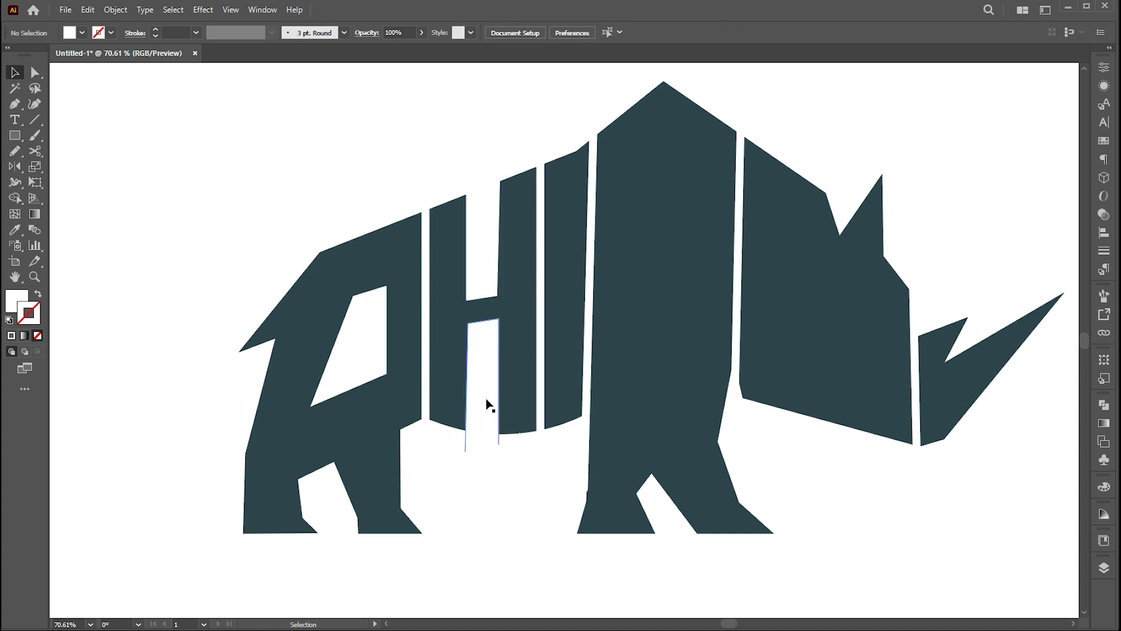
{"action": "left_click", "coordinate": [479, 386]}
{"action": "scroll", "coordinate": [479, 385], "scroll_direction": "up", "scroll_amount": 5}
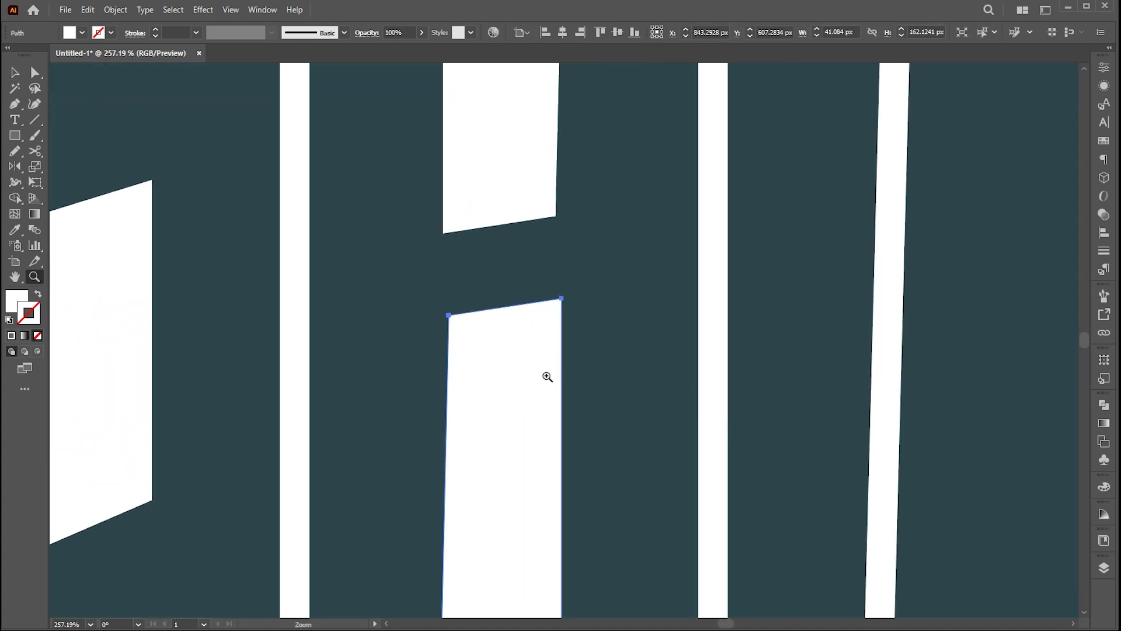
{"action": "scroll", "coordinate": [516, 366], "scroll_direction": "down", "scroll_amount": 6}
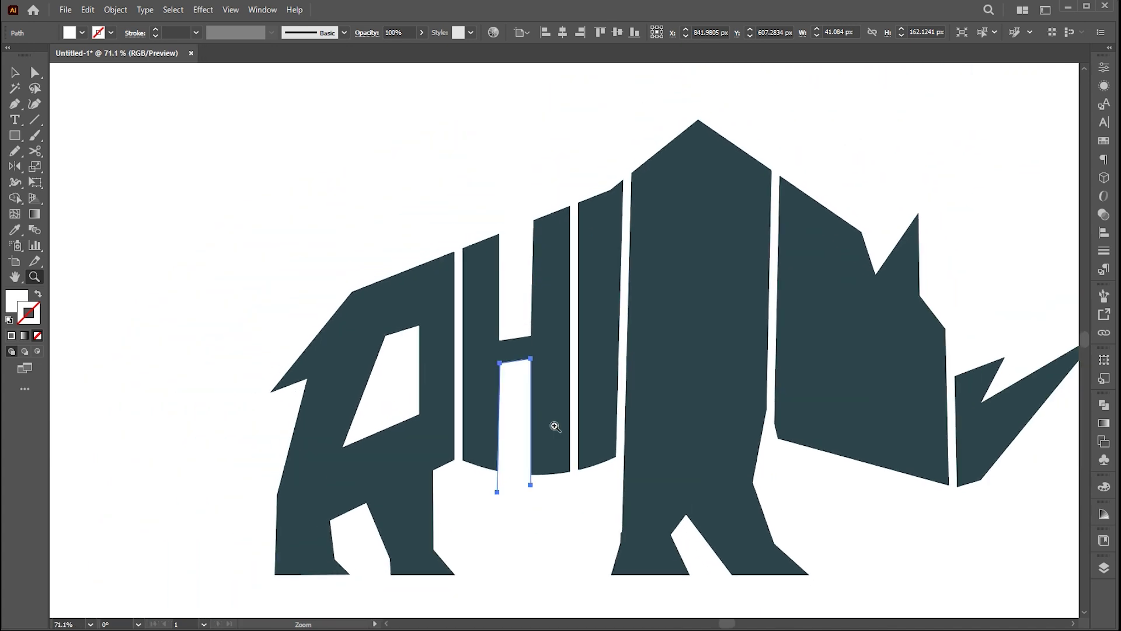
Fit the whole rhino in view and check the tall I bar
{"action": "key", "text": "v"}
{"action": "left_click", "coordinate": [497, 409]}
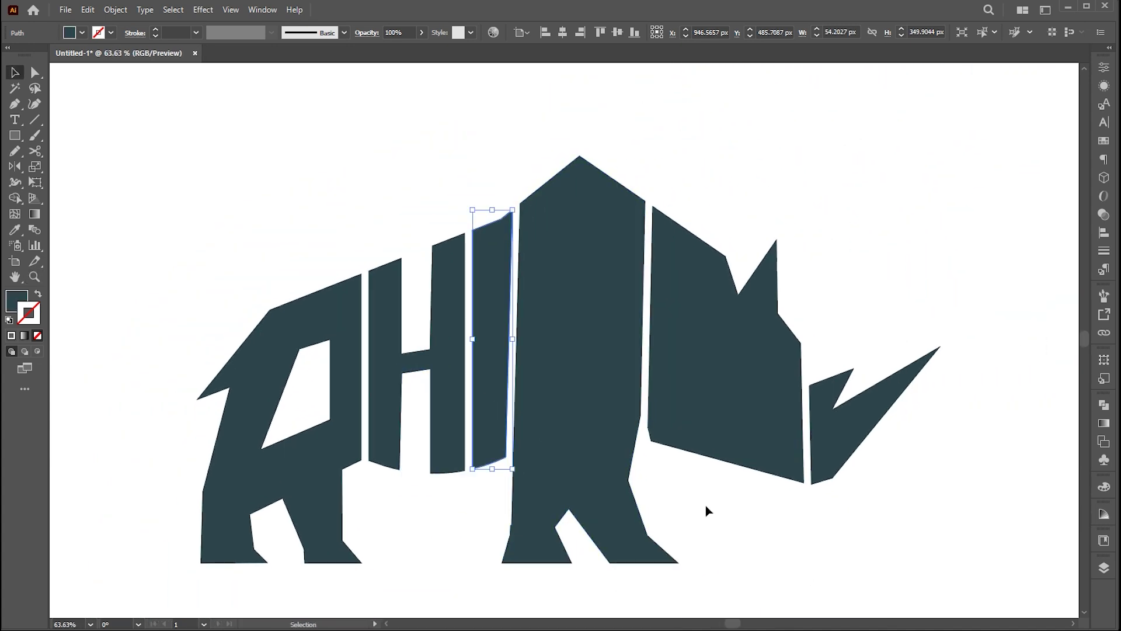
{"action": "left_click", "coordinate": [721, 513]}
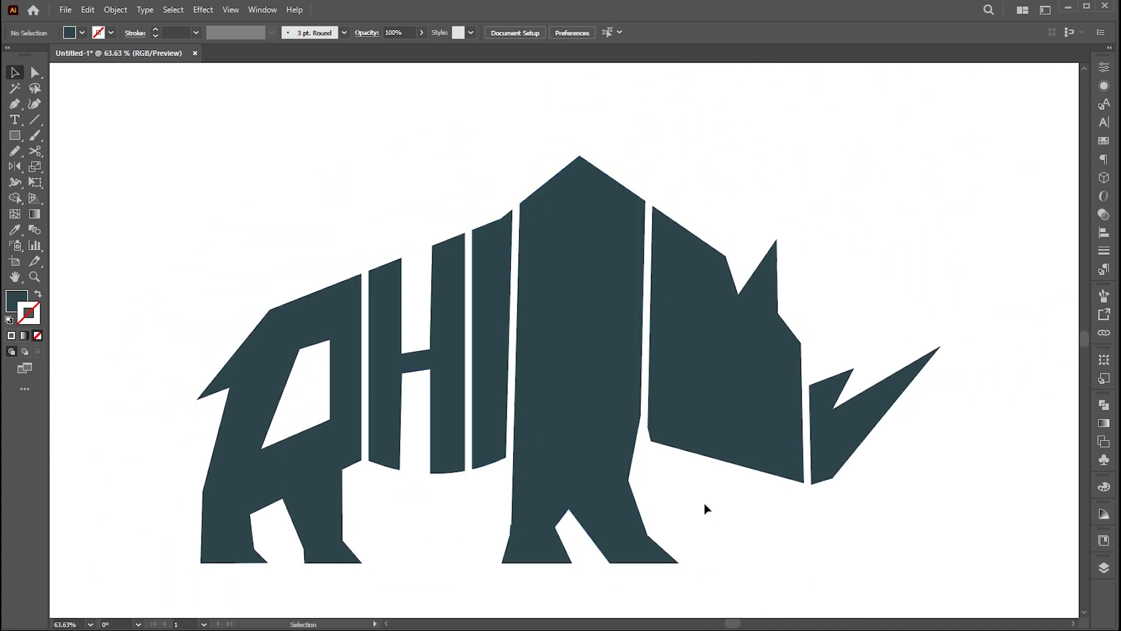
{"action": "key", "text": "p"}
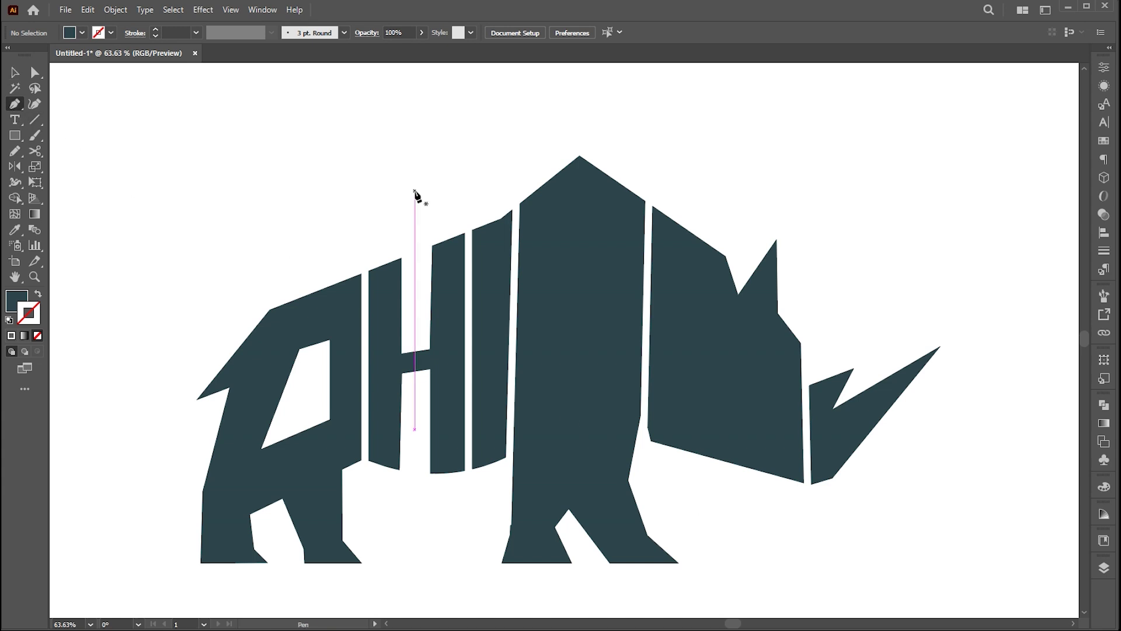
Draw a closed white notch shape down from the rhino's peak
{"action": "left_click", "coordinate": [571, 155]}
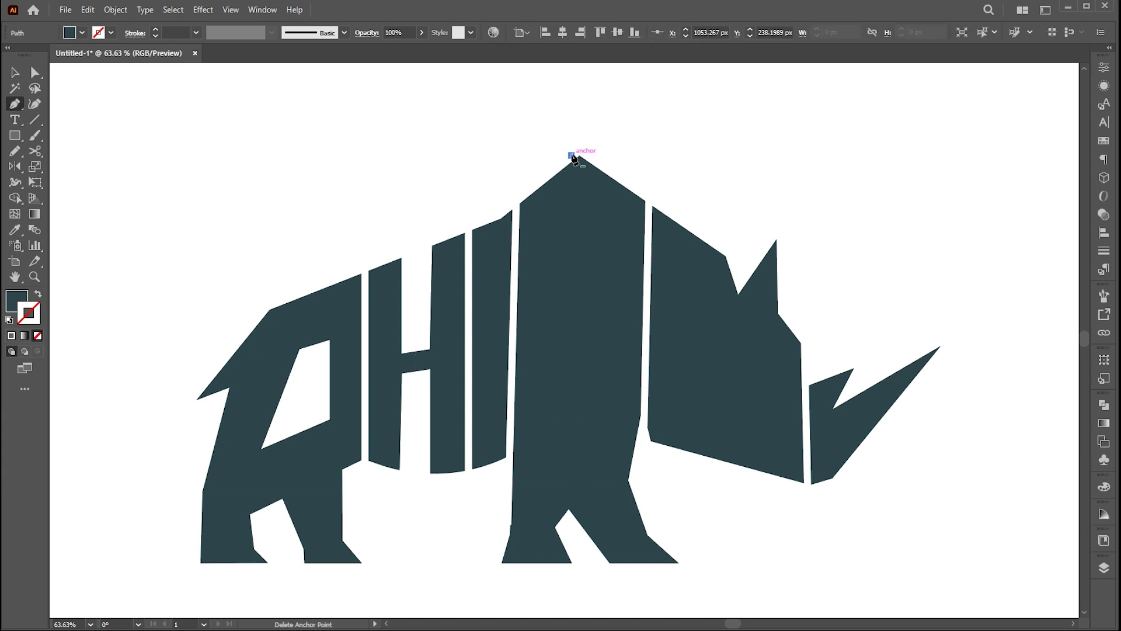
{"action": "left_click", "coordinate": [582, 255]}
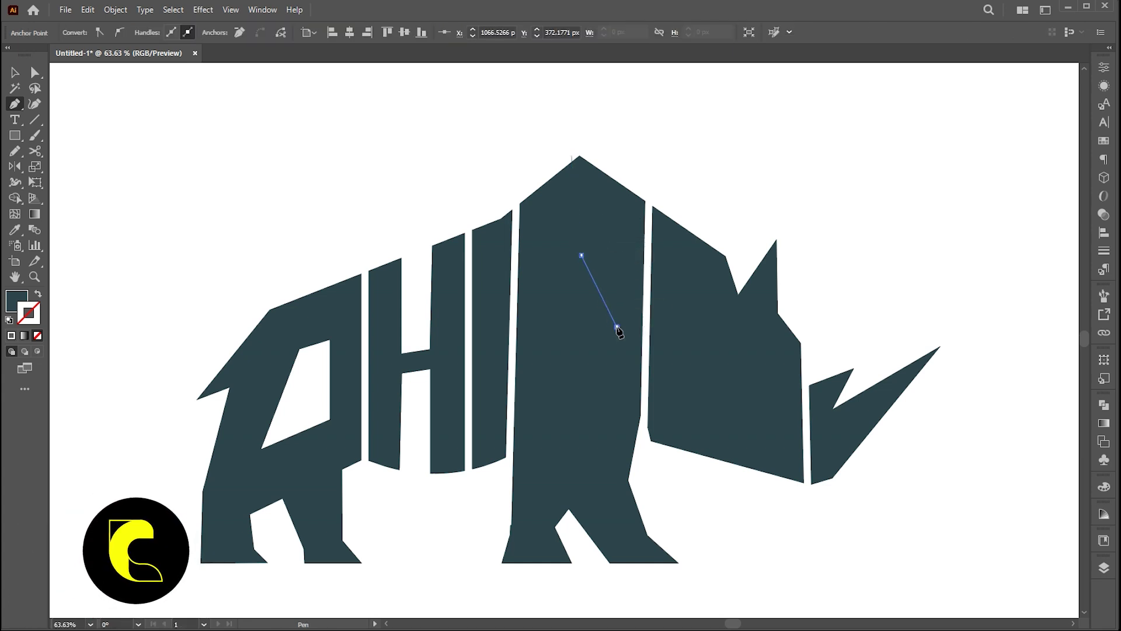
{"action": "left_click", "coordinate": [618, 168]}
{"action": "left_click", "coordinate": [572, 156]}
{"action": "left_click", "coordinate": [574, 156]}
{"action": "key", "text": "v"}
{"action": "left_click", "coordinate": [680, 139]}
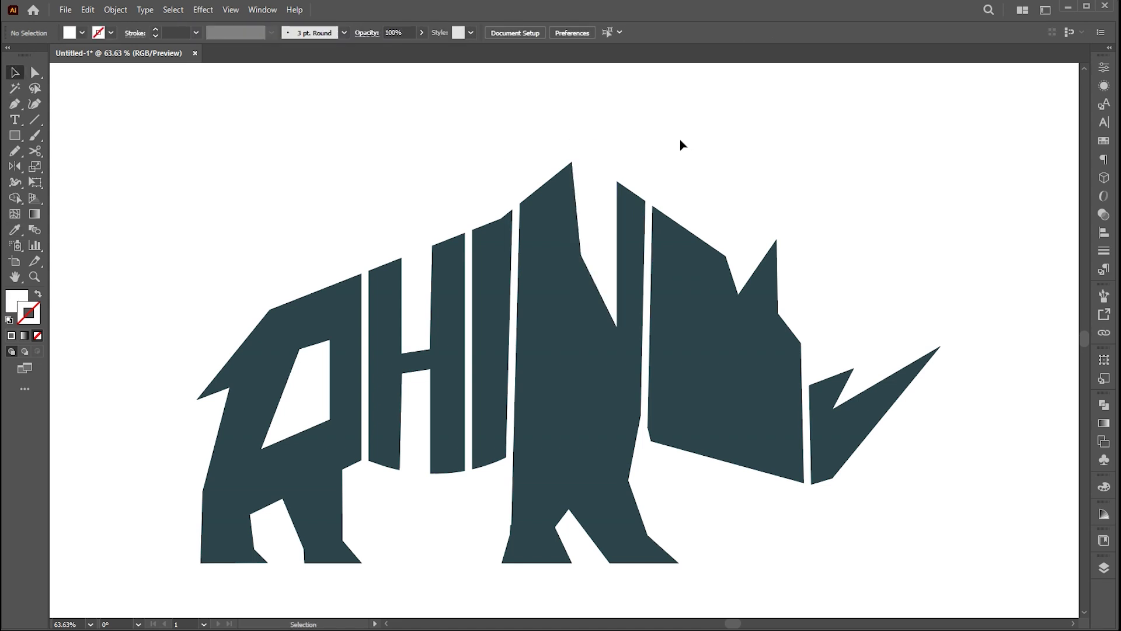
Reshape the notch's top, middle and bottom points and raise the N's inner anchor
{"action": "key", "text": "a"}
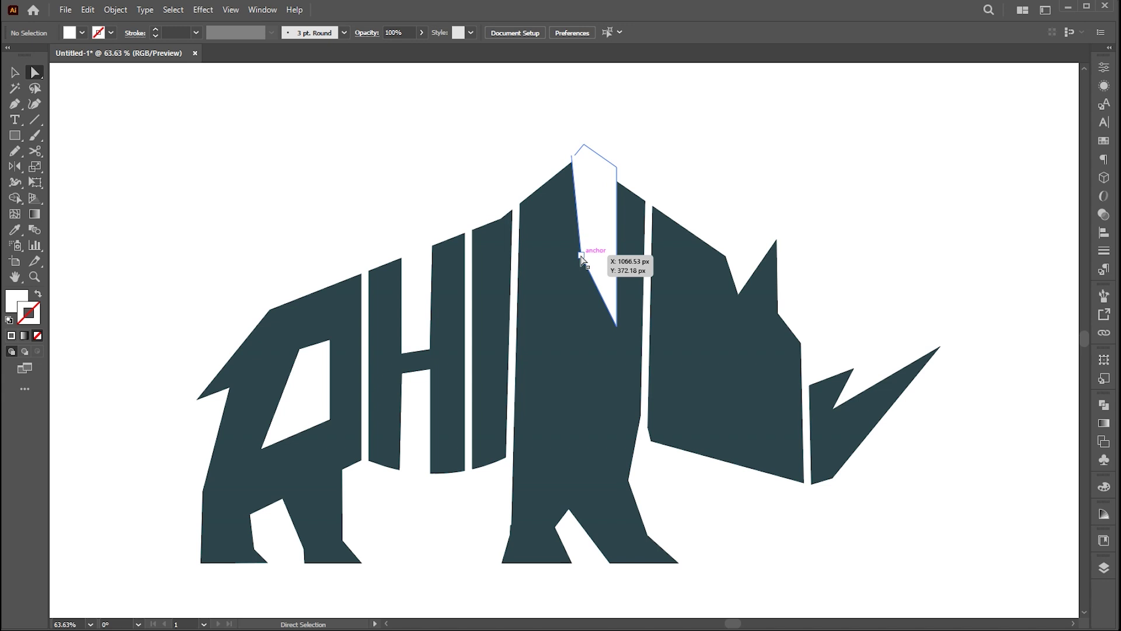
{"action": "left_click_drag", "start_coordinate": [581, 259], "coordinate": [578, 261]}
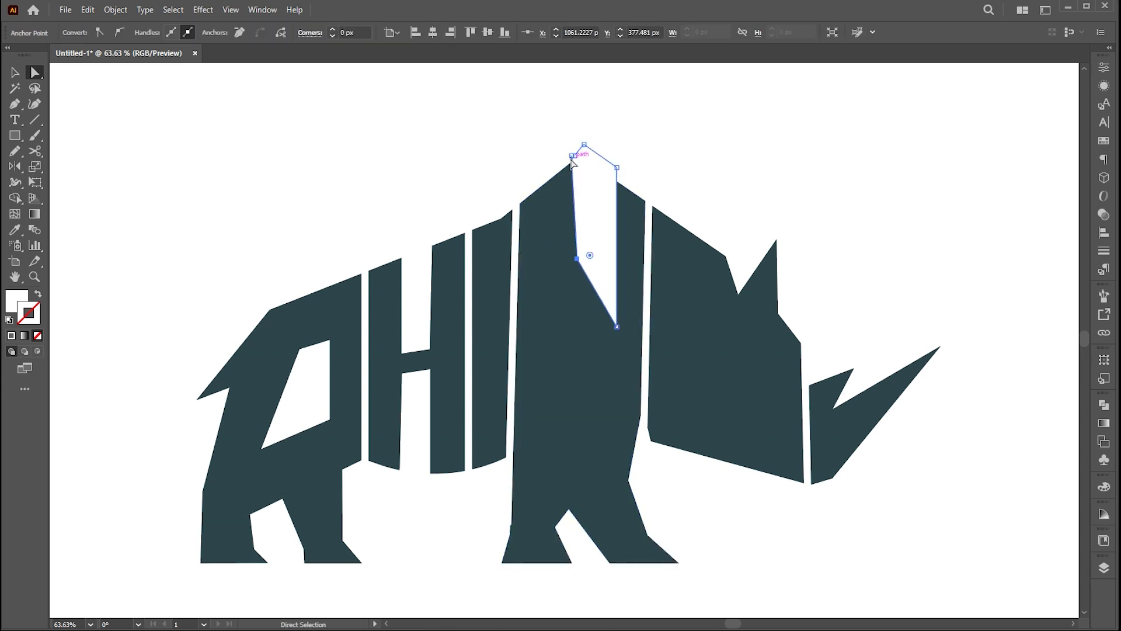
{"action": "left_click_drag", "start_coordinate": [572, 160], "coordinate": [558, 153]}
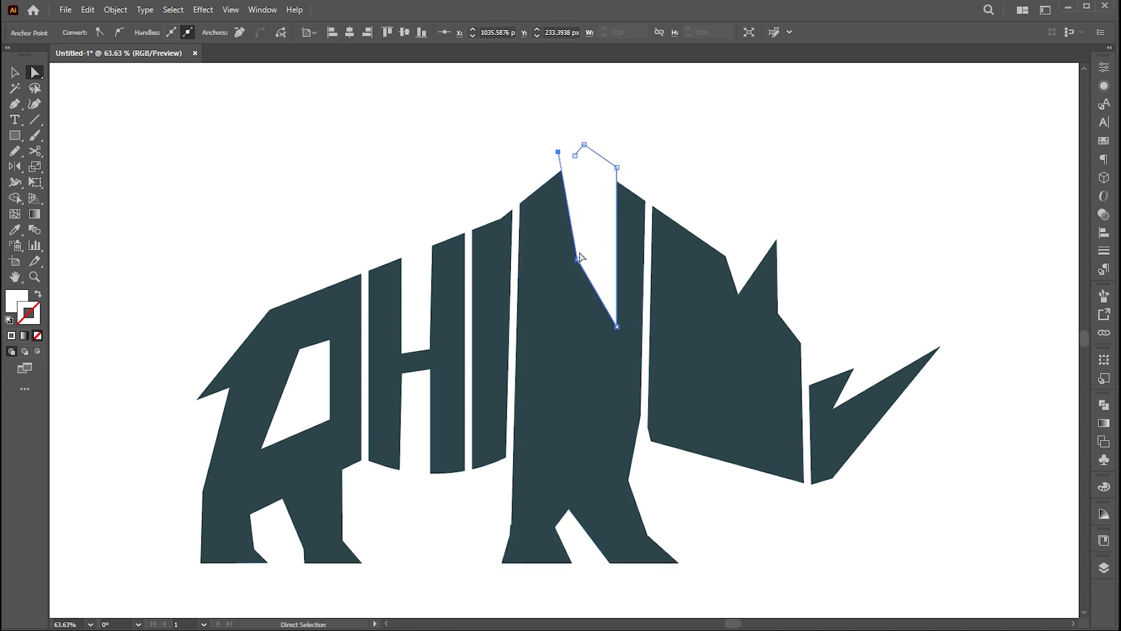
{"action": "left_click_drag", "start_coordinate": [578, 260], "coordinate": [570, 268]}
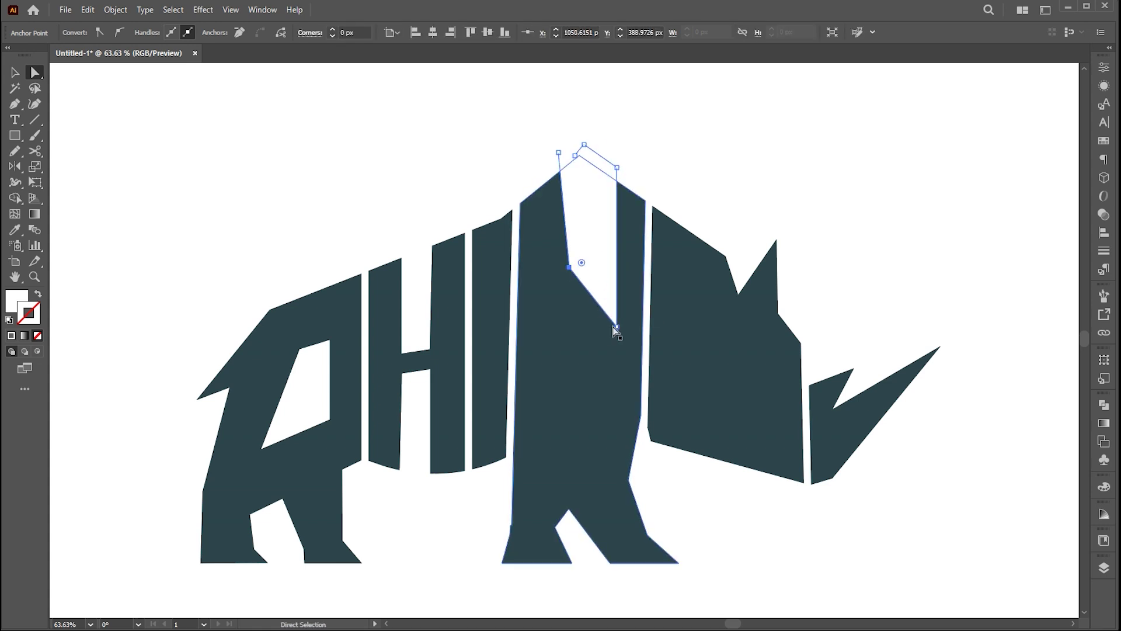
{"action": "left_click_drag", "start_coordinate": [617, 327], "coordinate": [599, 342]}
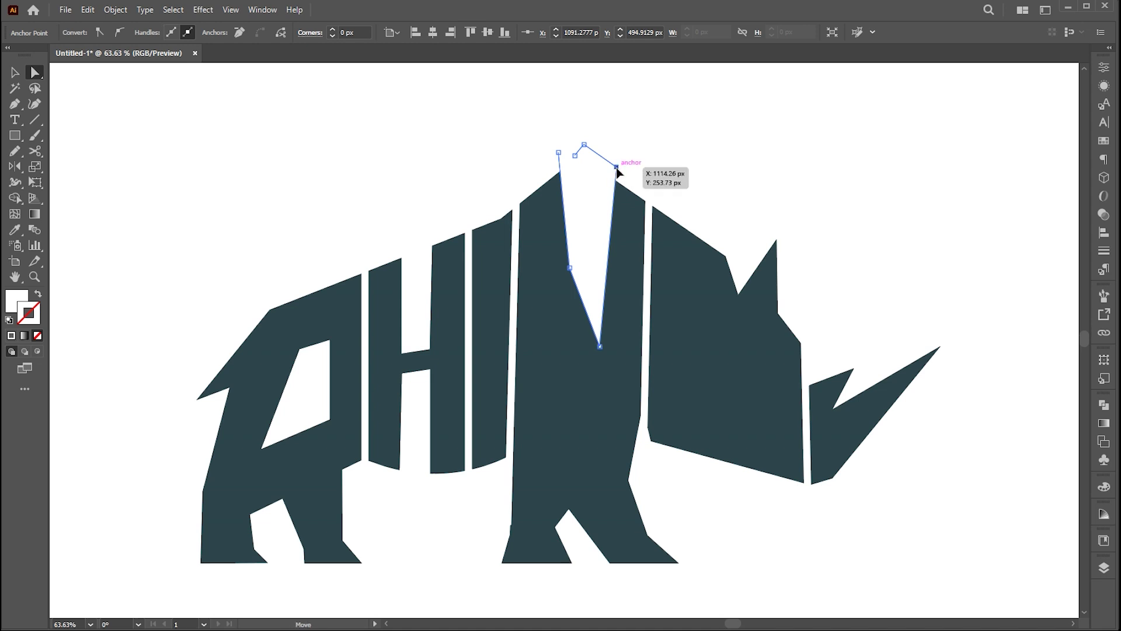
{"action": "left_click", "coordinate": [651, 162]}
{"action": "left_click_drag", "start_coordinate": [662, 470], "coordinate": [657, 444]}
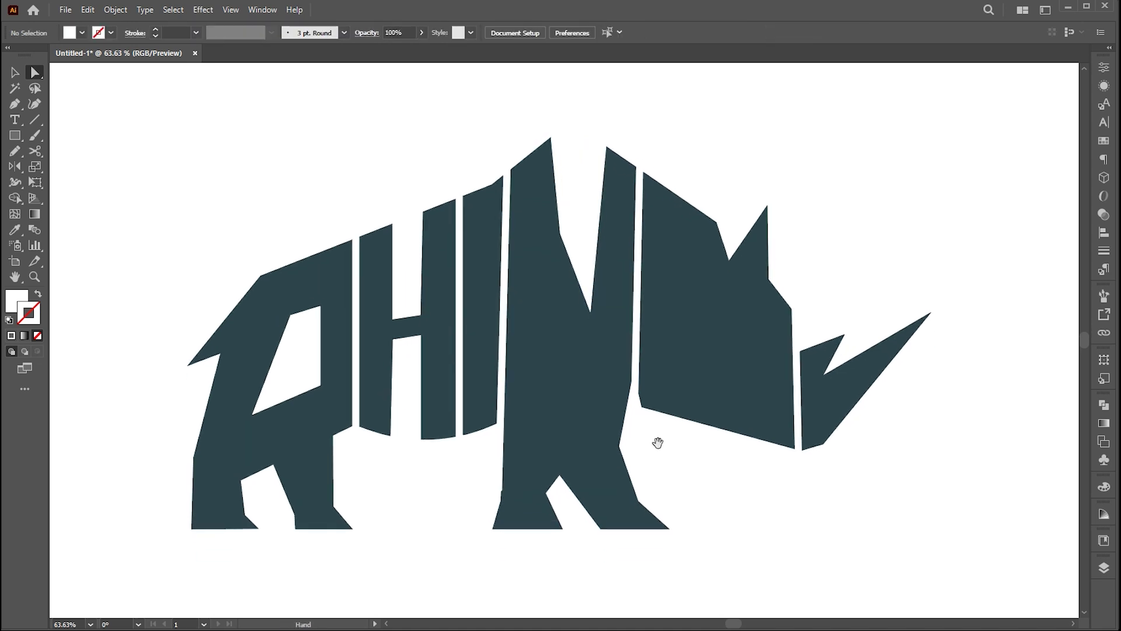
{"action": "left_click_drag", "start_coordinate": [562, 476], "coordinate": [549, 421]}
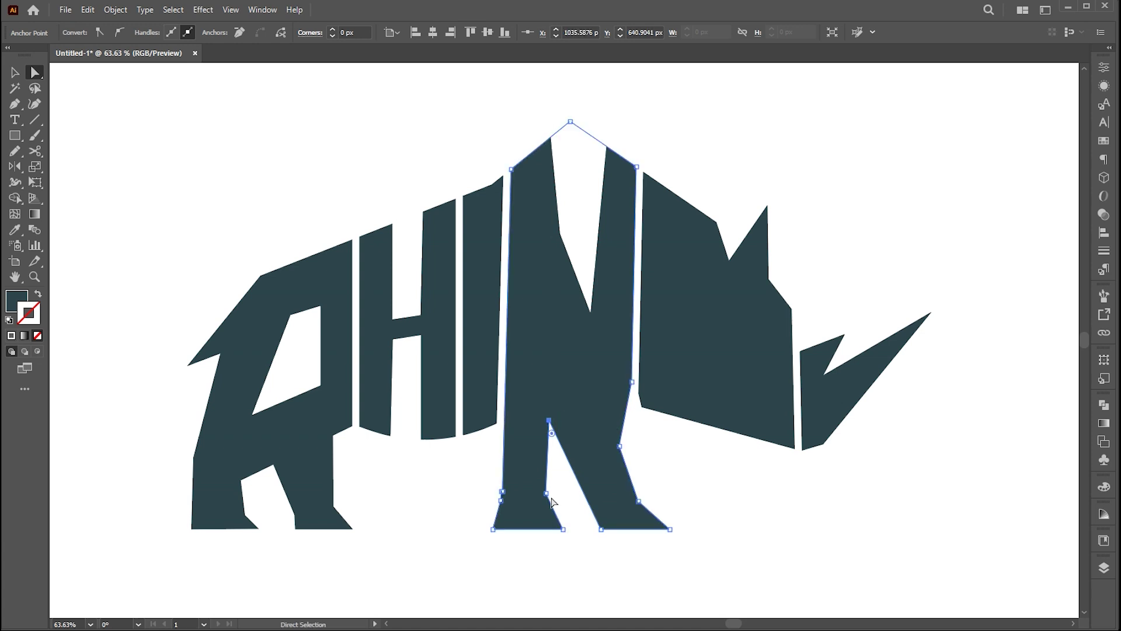
Straighten the N's right edge by deleting and shifting its anchors
{"action": "left_click_drag", "start_coordinate": [546, 495], "coordinate": [555, 508]}
{"action": "left_click", "coordinate": [765, 506]}
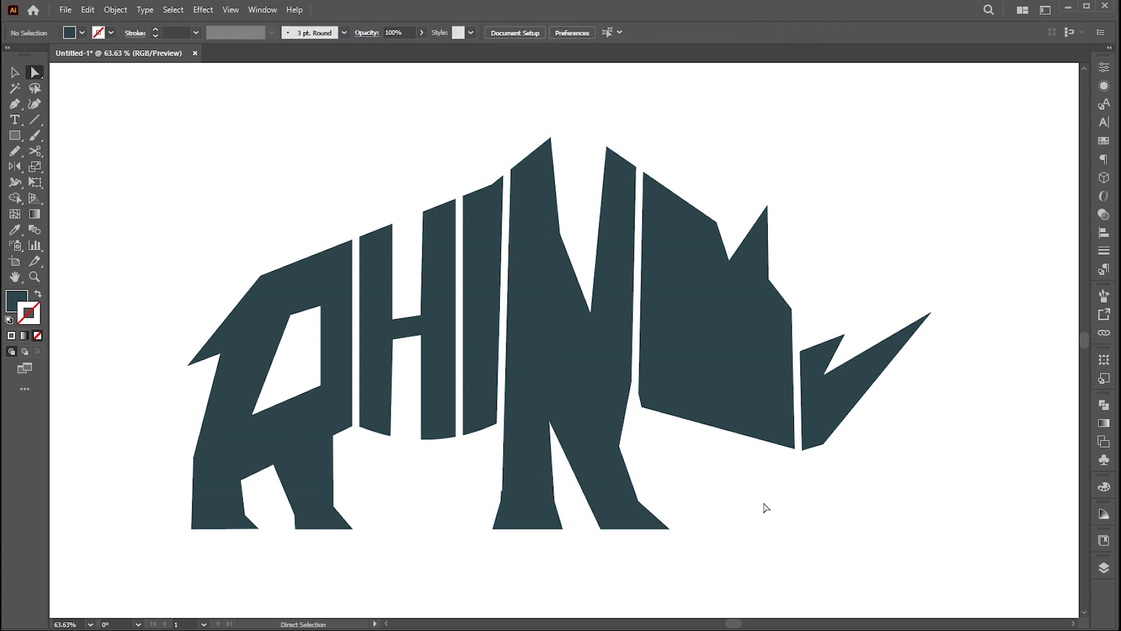
{"action": "left_click", "coordinate": [631, 380]}
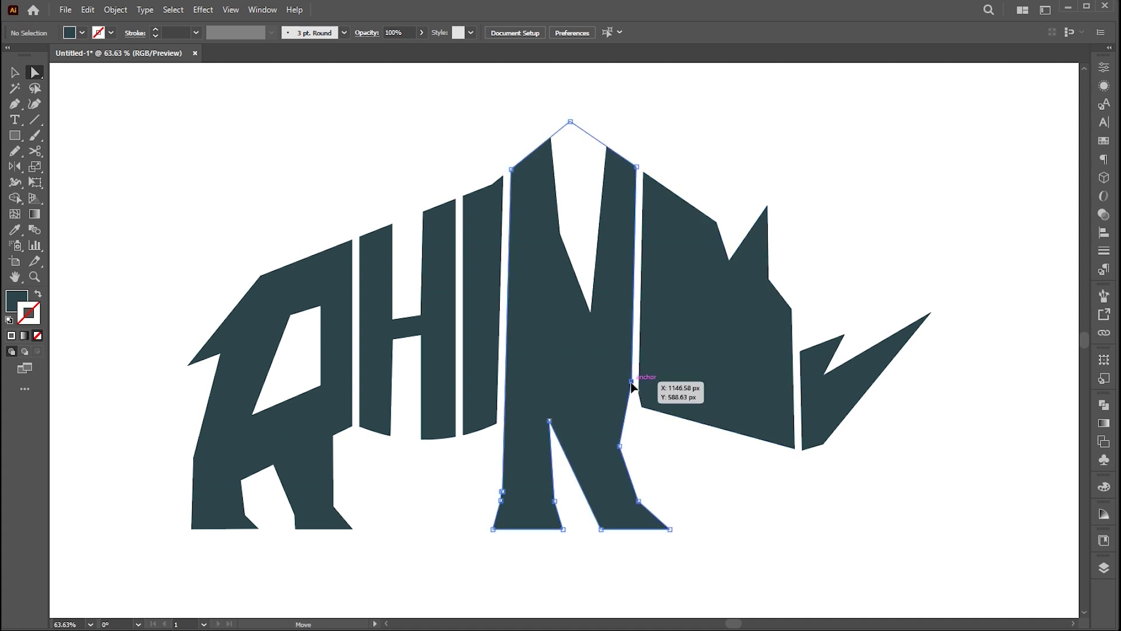
{"action": "left_click", "coordinate": [244, 35]}
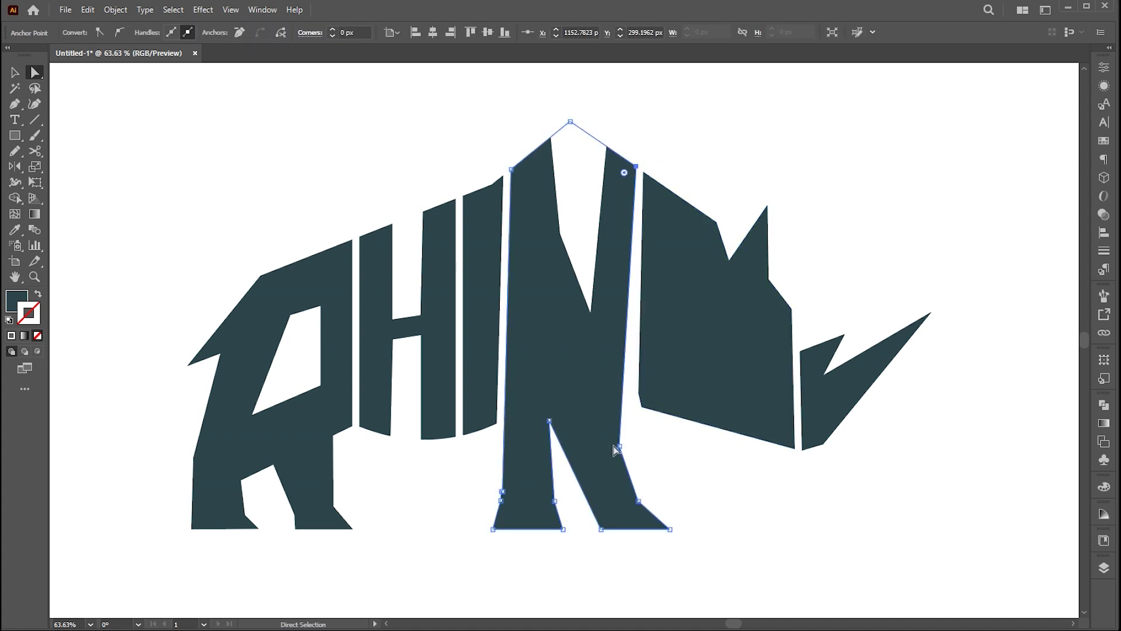
{"action": "left_click", "coordinate": [634, 448]}
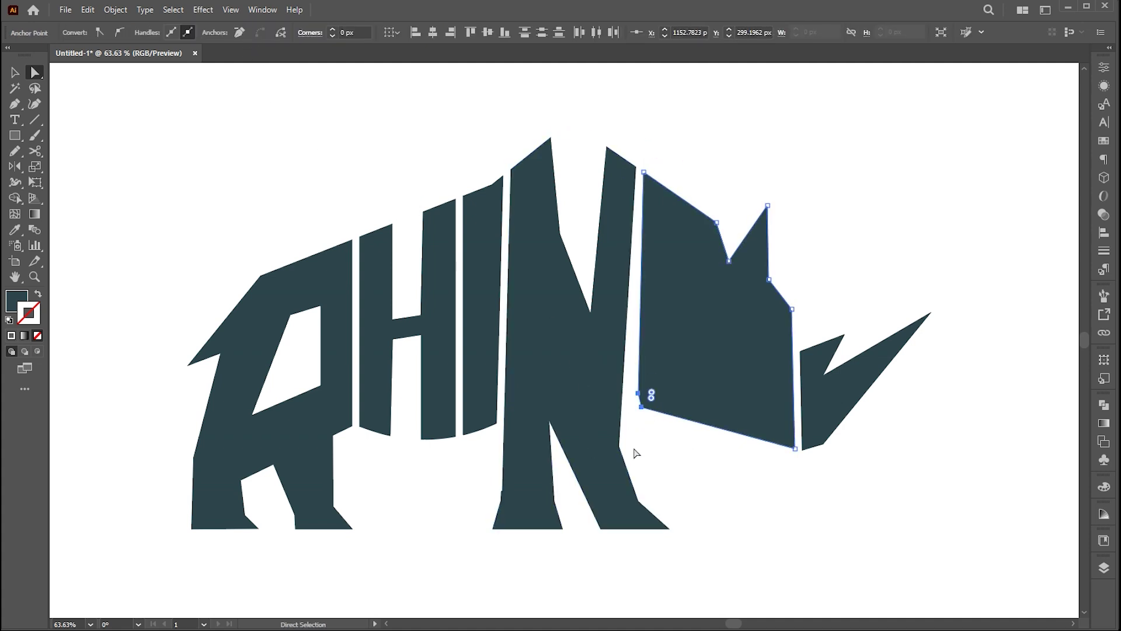
{"action": "left_click", "coordinate": [619, 446]}
{"action": "left_click_drag", "start_coordinate": [619, 446], "coordinate": [630, 445]}
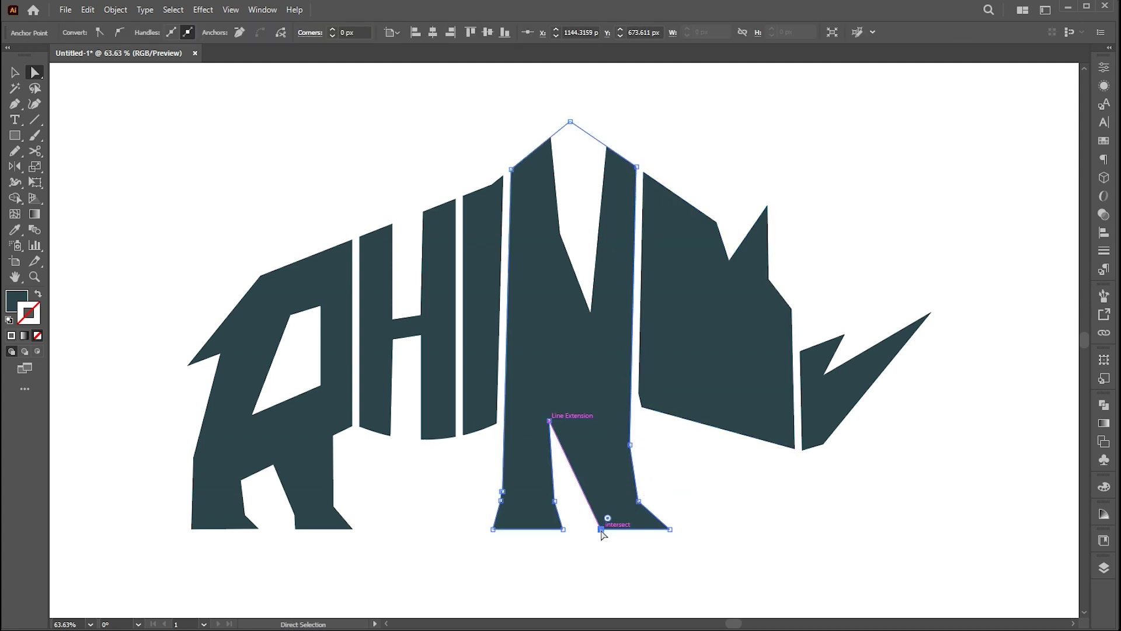
{"action": "left_click_drag", "start_coordinate": [602, 530], "coordinate": [610, 529]}
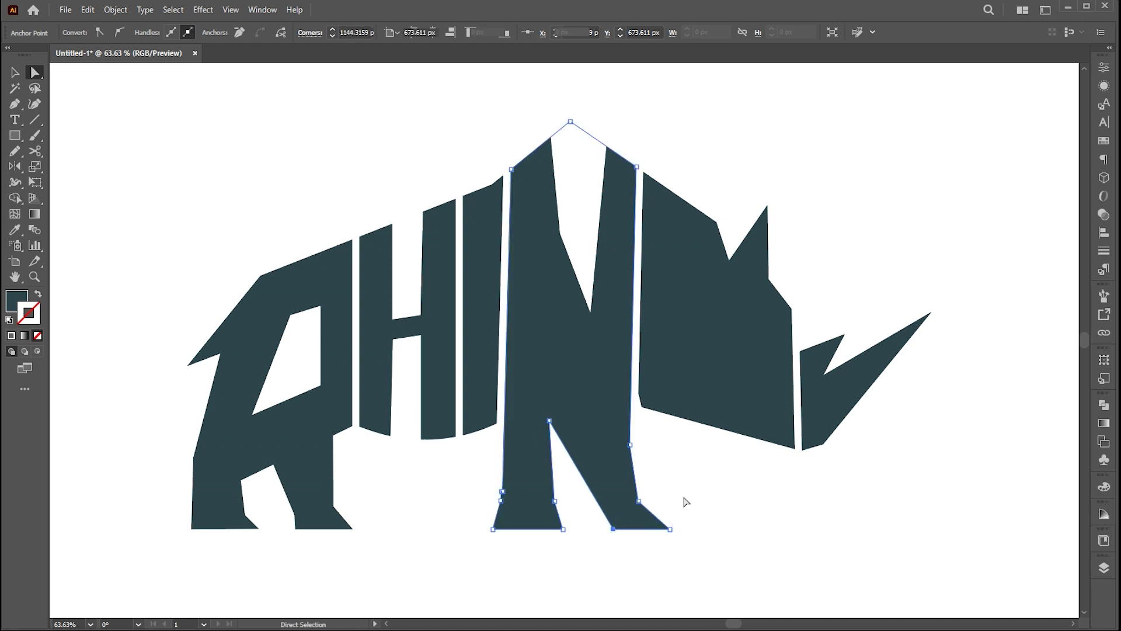
{"action": "left_click_drag", "start_coordinate": [638, 504], "coordinate": [651, 511]}
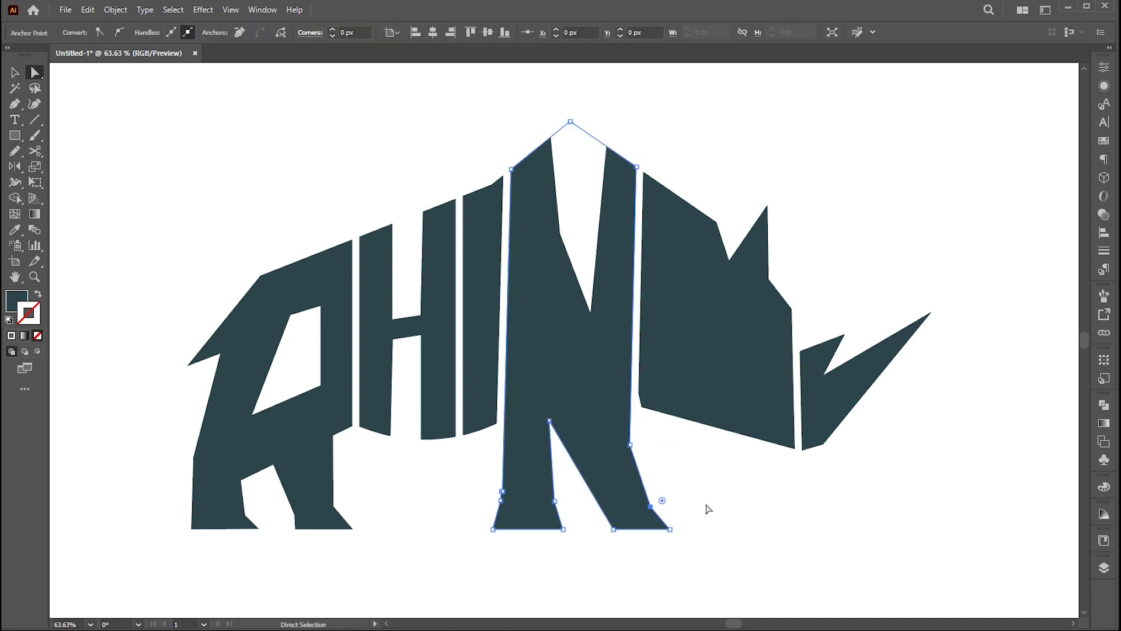
{"action": "left_click", "coordinate": [712, 488]}
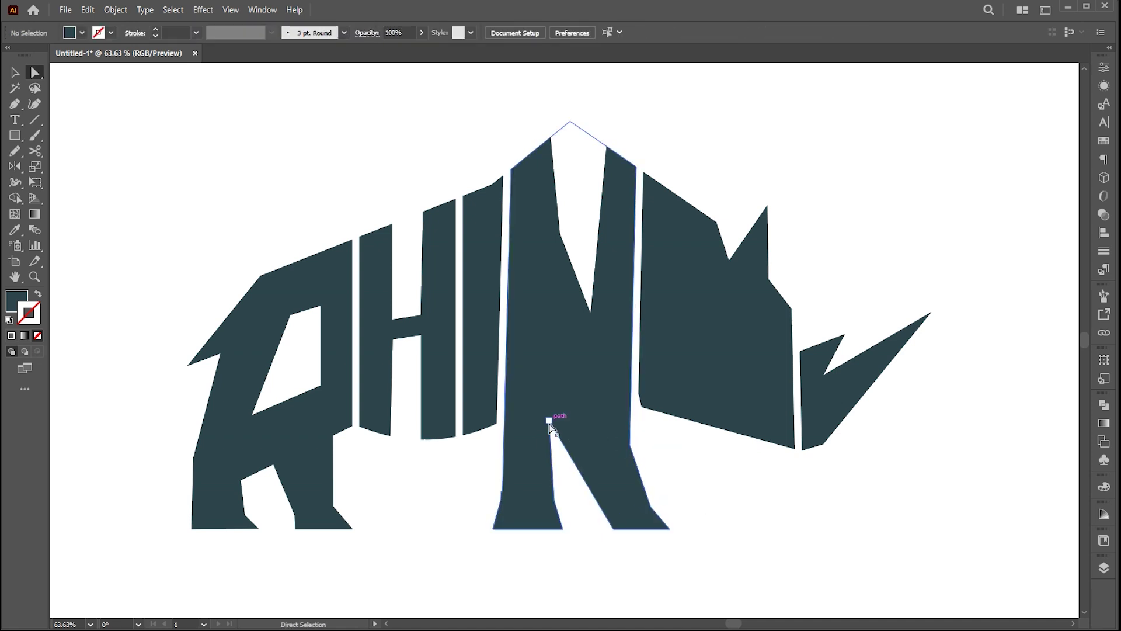
Reshape the N's lower-left corners and raise its inner anchor
{"action": "left_click_drag", "start_coordinate": [549, 421], "coordinate": [549, 411]}
{"action": "left_click_drag", "start_coordinate": [513, 497], "coordinate": [501, 493]}
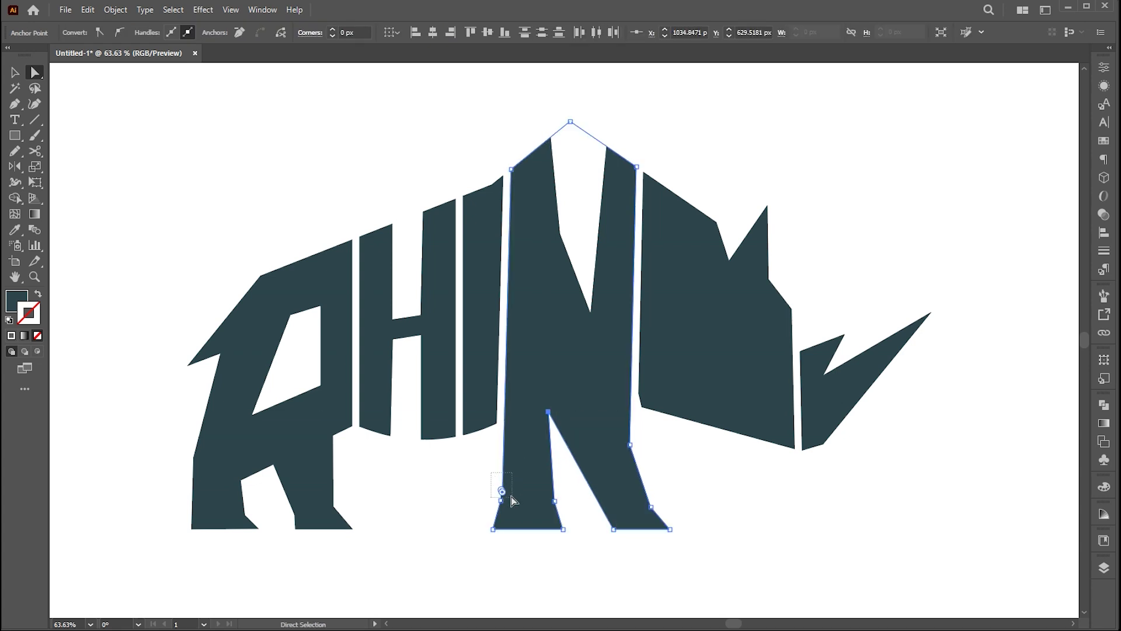
{"action": "left_click", "coordinate": [240, 37]}
{"action": "left_click", "coordinate": [745, 531]}
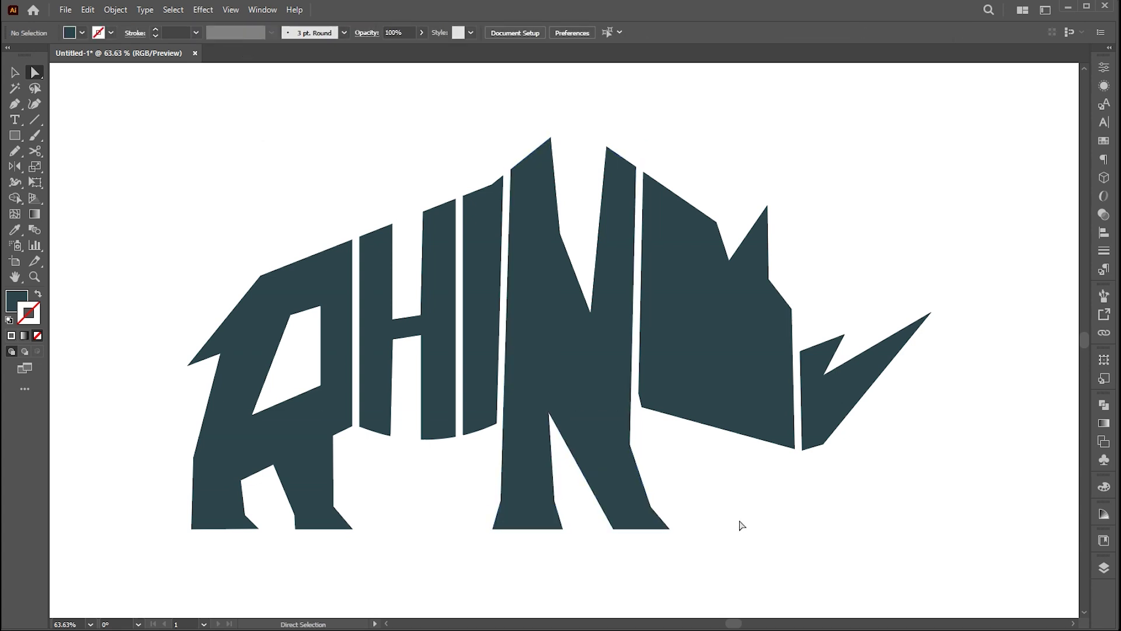
{"action": "left_click_drag", "start_coordinate": [504, 501], "coordinate": [502, 491]}
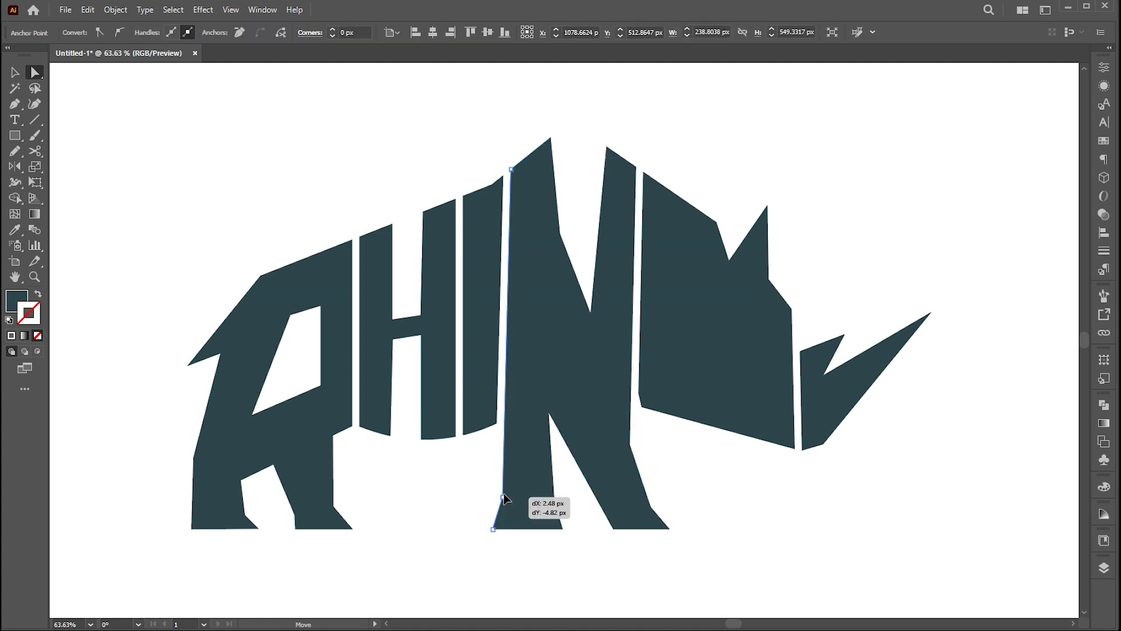
{"action": "left_click", "coordinate": [702, 491]}
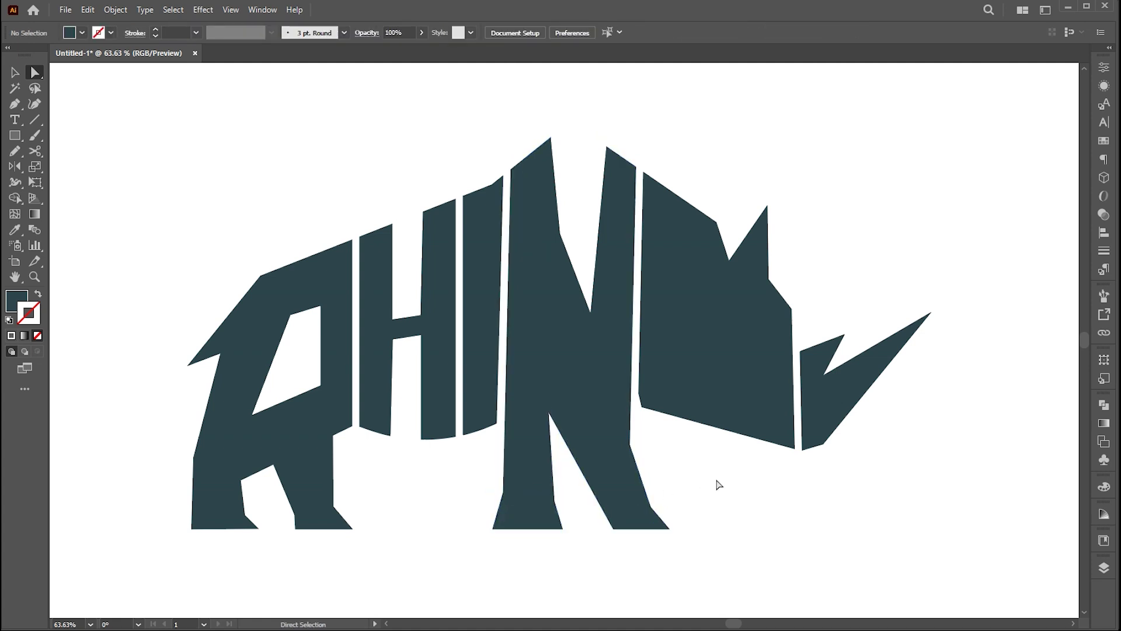
Reshape the upper notch's inner corner so it splits cleanly through the peak
{"action": "left_click_drag", "start_coordinate": [560, 229], "coordinate": [554, 200]}
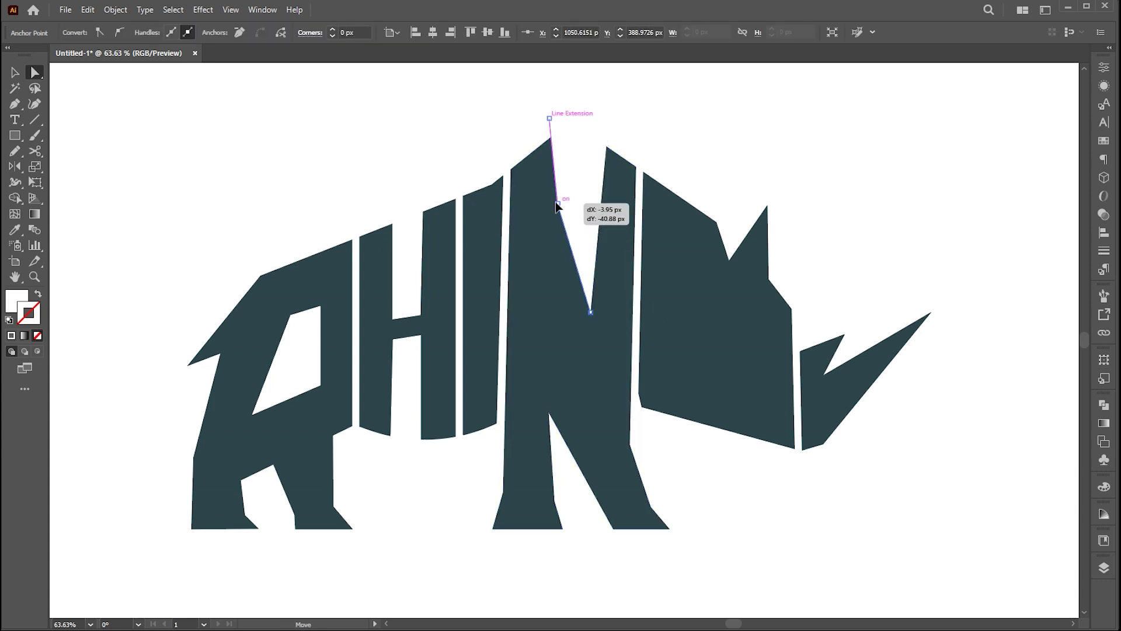
{"action": "left_click", "coordinate": [750, 494]}
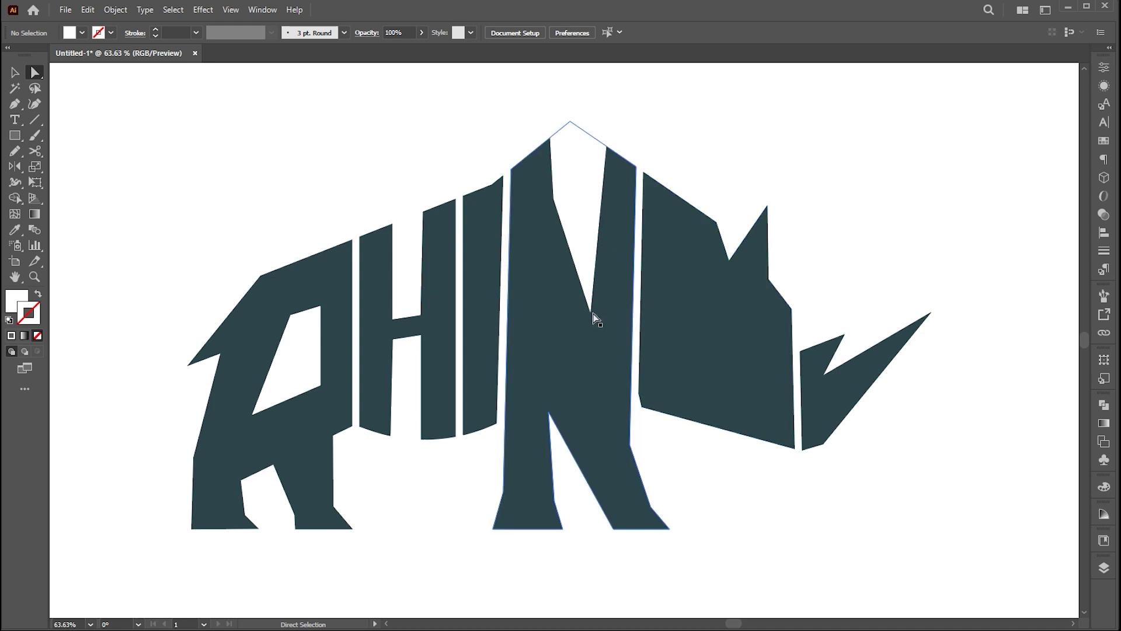
{"action": "left_click_drag", "start_coordinate": [592, 312], "coordinate": [598, 354]}
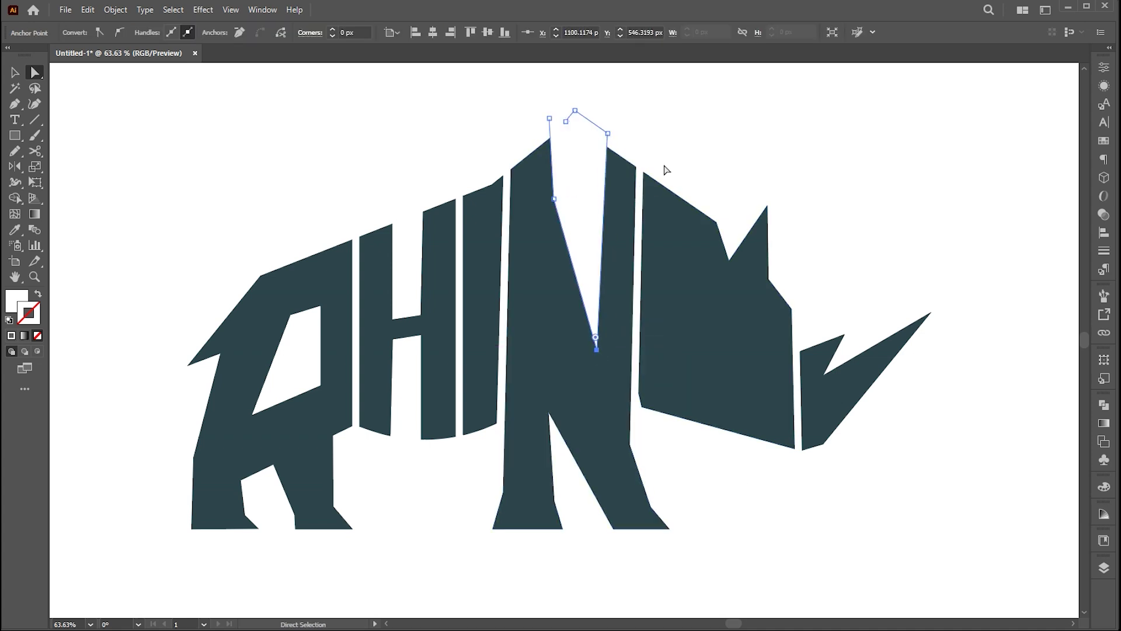
{"action": "left_click", "coordinate": [666, 171]}
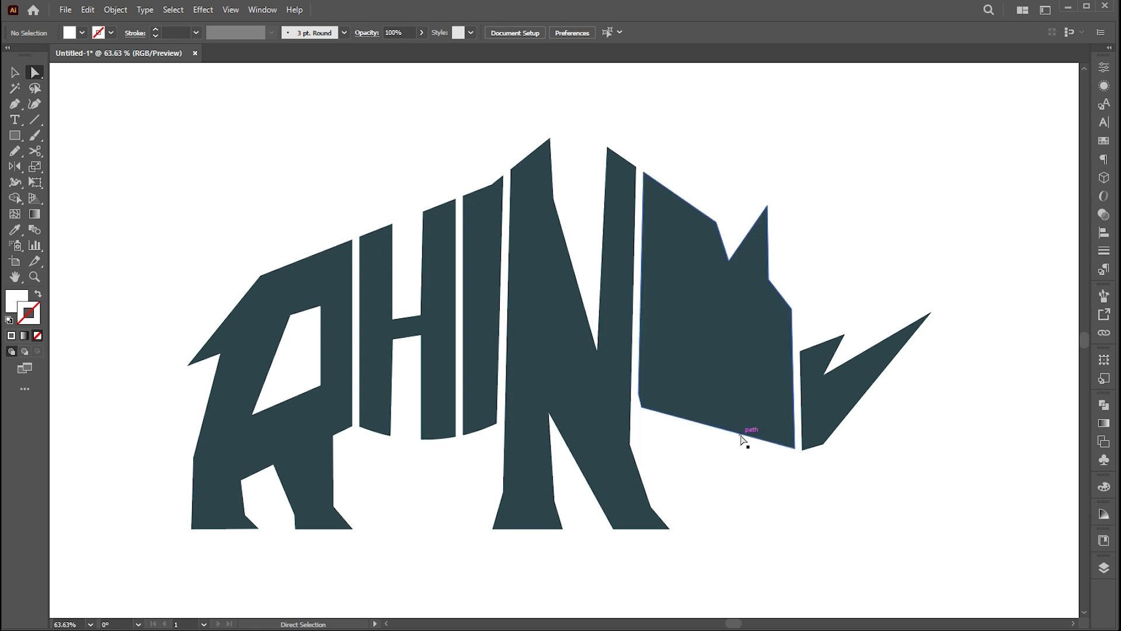
{"action": "key", "text": "p"}
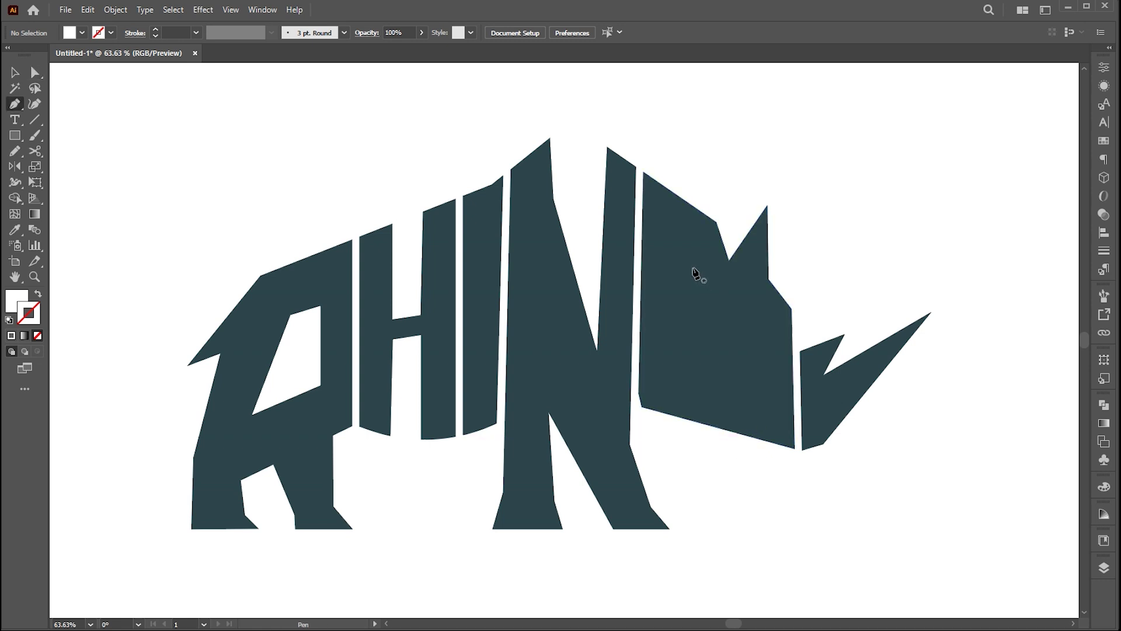
Draw a closed four-point white eye shape inside the rhino's head with the Pen tool
{"action": "left_click", "coordinate": [686, 269]}
{"action": "left_click", "coordinate": [725, 289]}
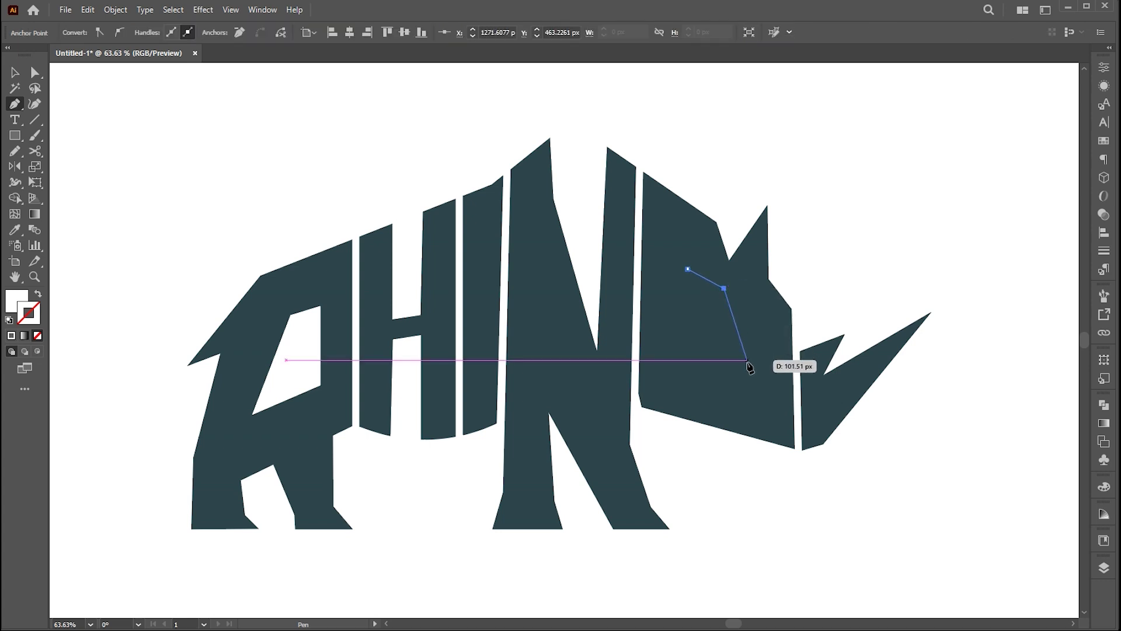
{"action": "left_click", "coordinate": [748, 361]}
{"action": "left_click", "coordinate": [686, 311]}
{"action": "left_click", "coordinate": [687, 270]}
{"action": "key", "text": "v"}
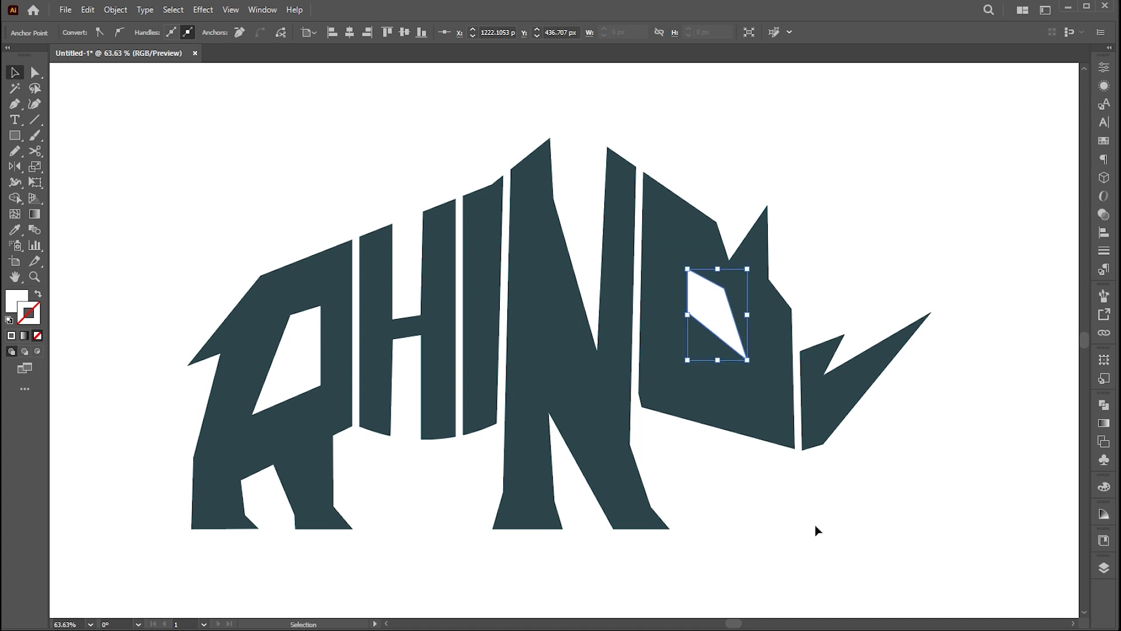
{"action": "left_click", "coordinate": [815, 528]}
Drag the eye's bottom anchor up and to the left
{"action": "key", "text": "a"}
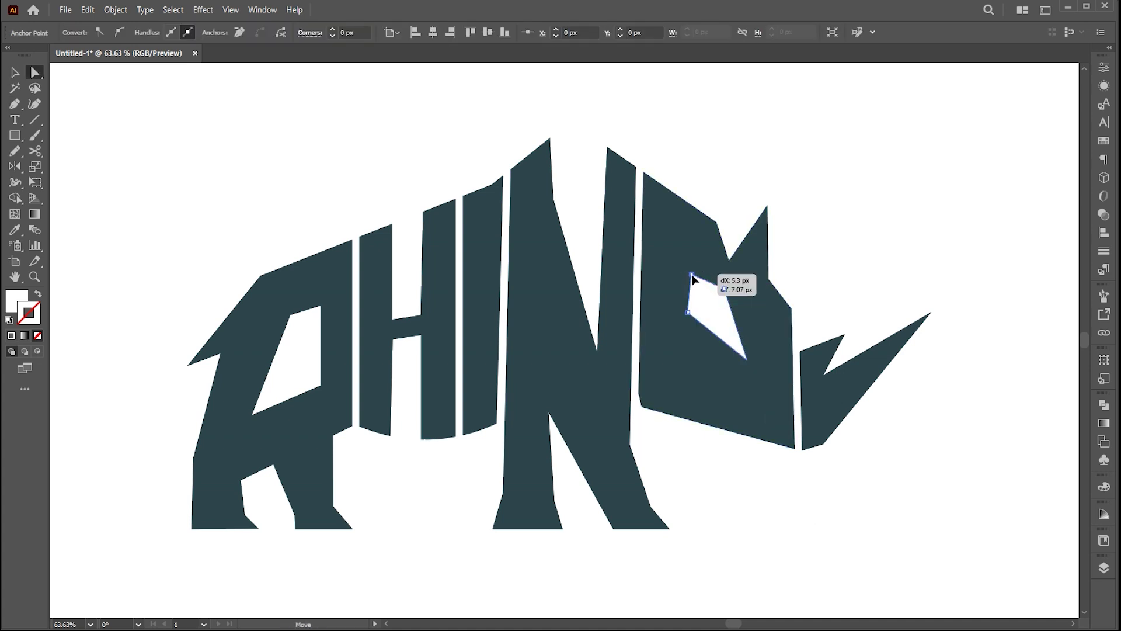
{"action": "left_click_drag", "start_coordinate": [748, 361], "coordinate": [738, 344]}
{"action": "left_click", "coordinate": [789, 533]}
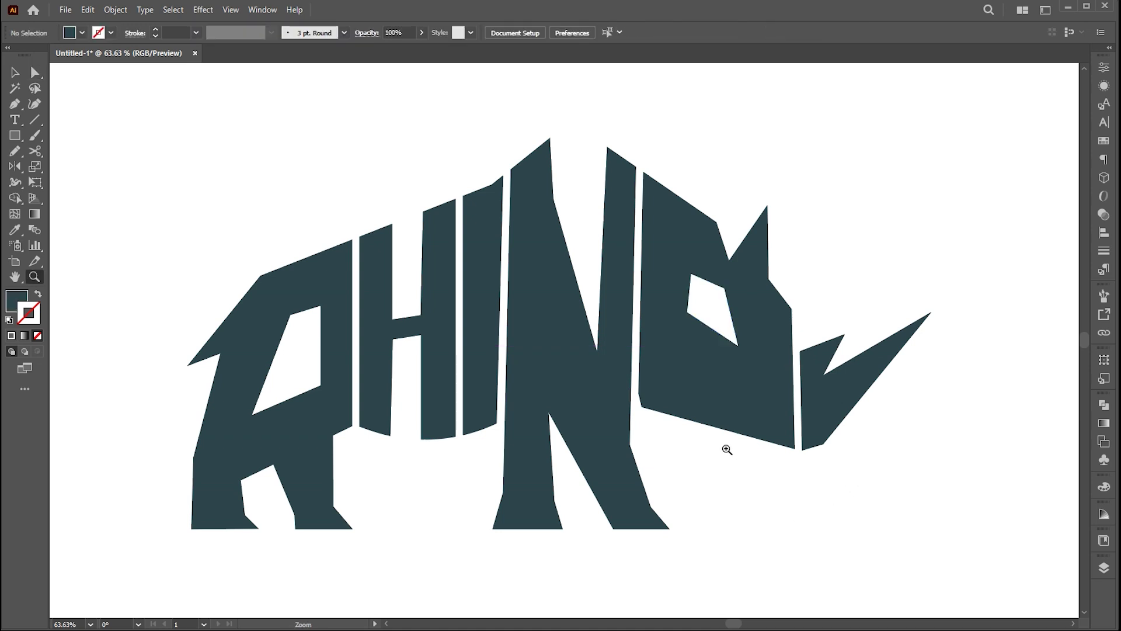
{"action": "scroll", "coordinate": [855, 491], "scroll_direction": "down", "scroll_amount": 3}
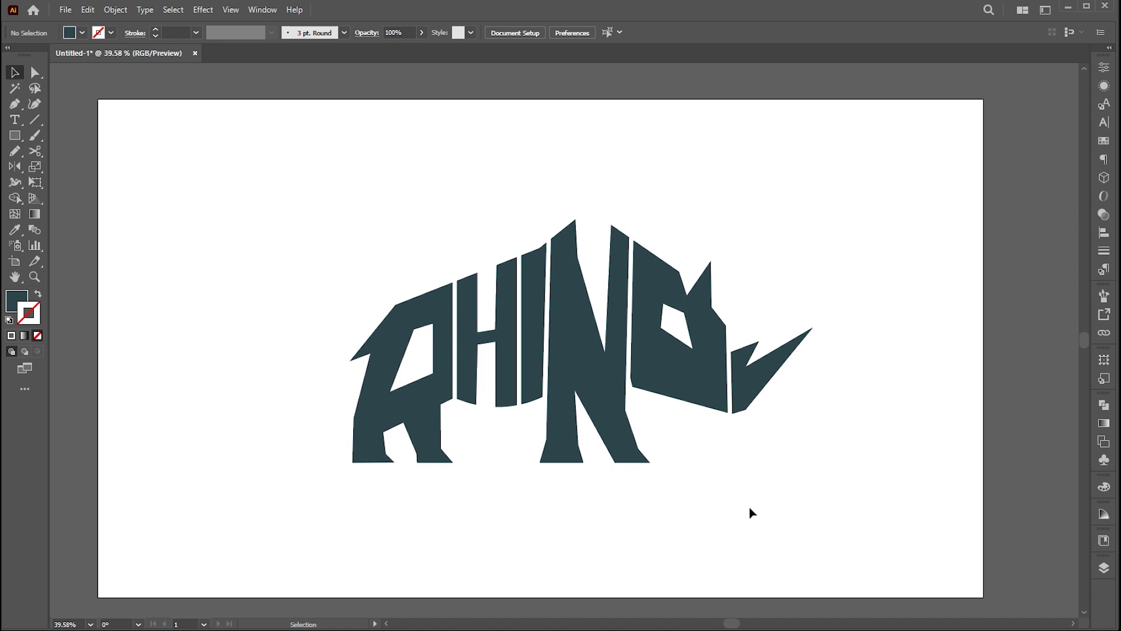
Select all the rhino and letter paths and apply Pathfinder Divide
{"action": "left_click_drag", "start_coordinate": [863, 188], "coordinate": [342, 523]}
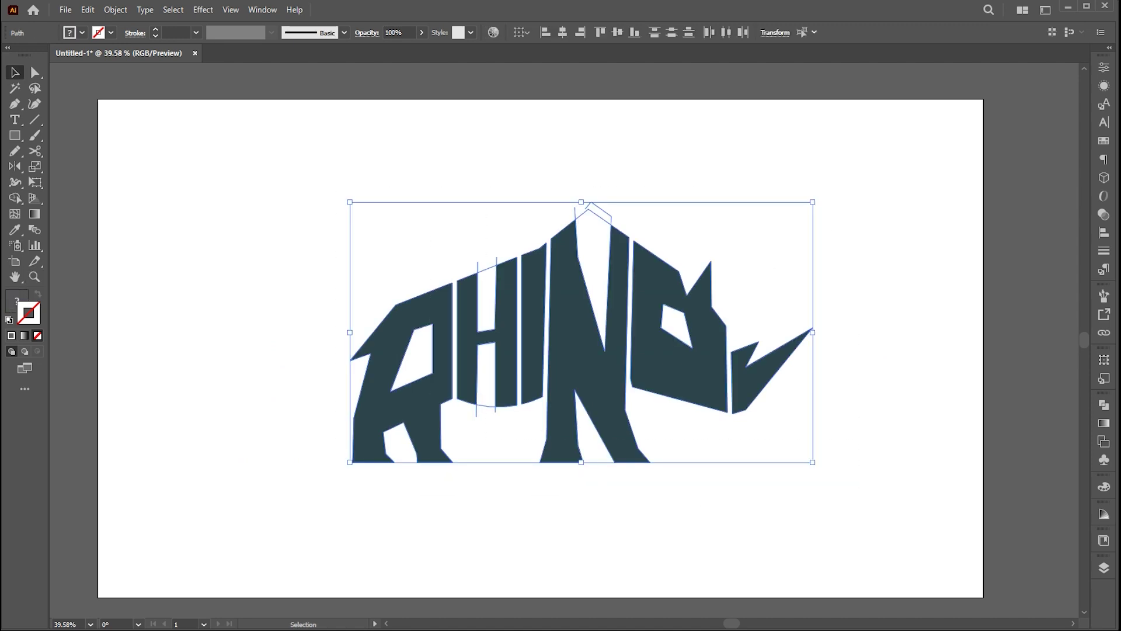
{"action": "left_click", "coordinate": [1104, 406]}
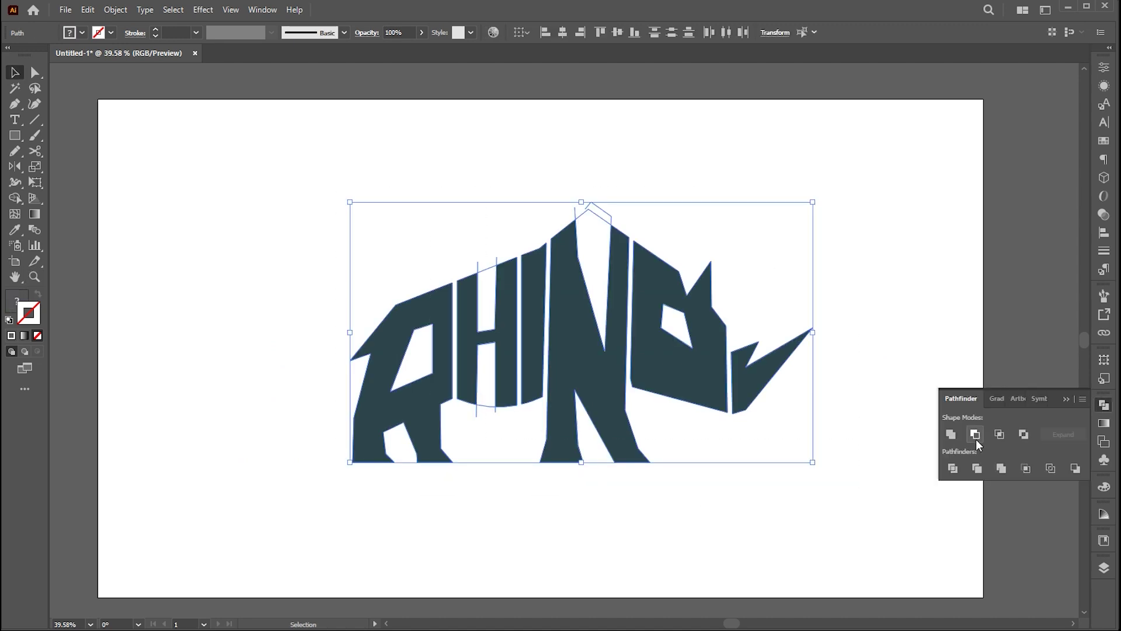
{"action": "left_click", "coordinate": [952, 468]}
Inside the divided group, test-delete the dark pieces and white slivers, undo both, and exit isolation
{"action": "double_click", "coordinate": [598, 377]}
{"action": "left_click", "coordinate": [595, 365]}
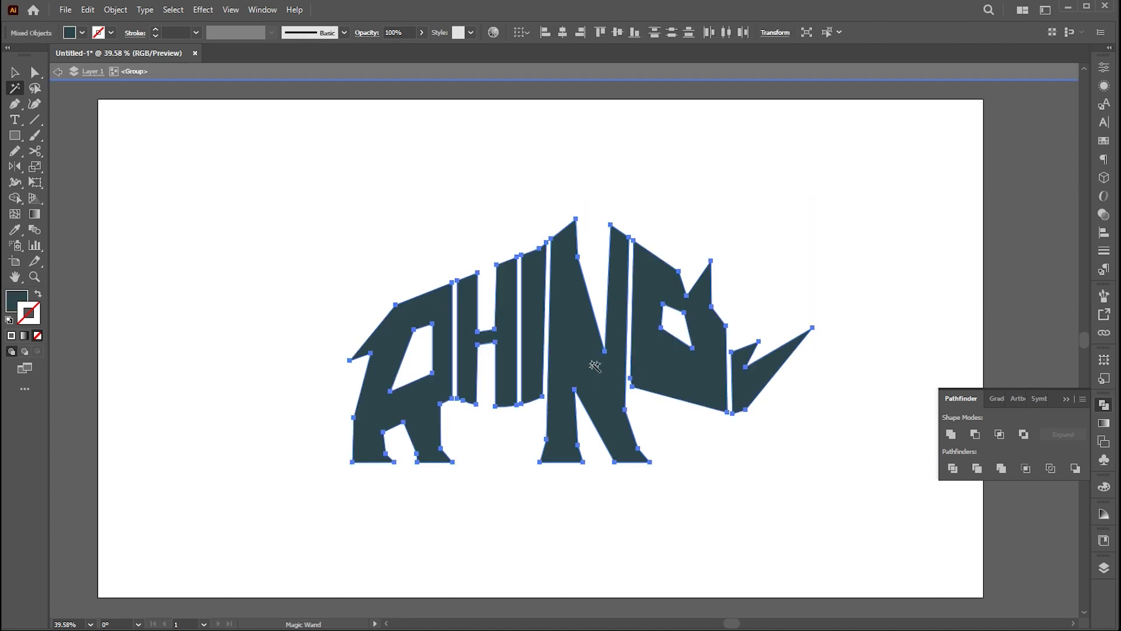
{"action": "key", "text": "Delete"}
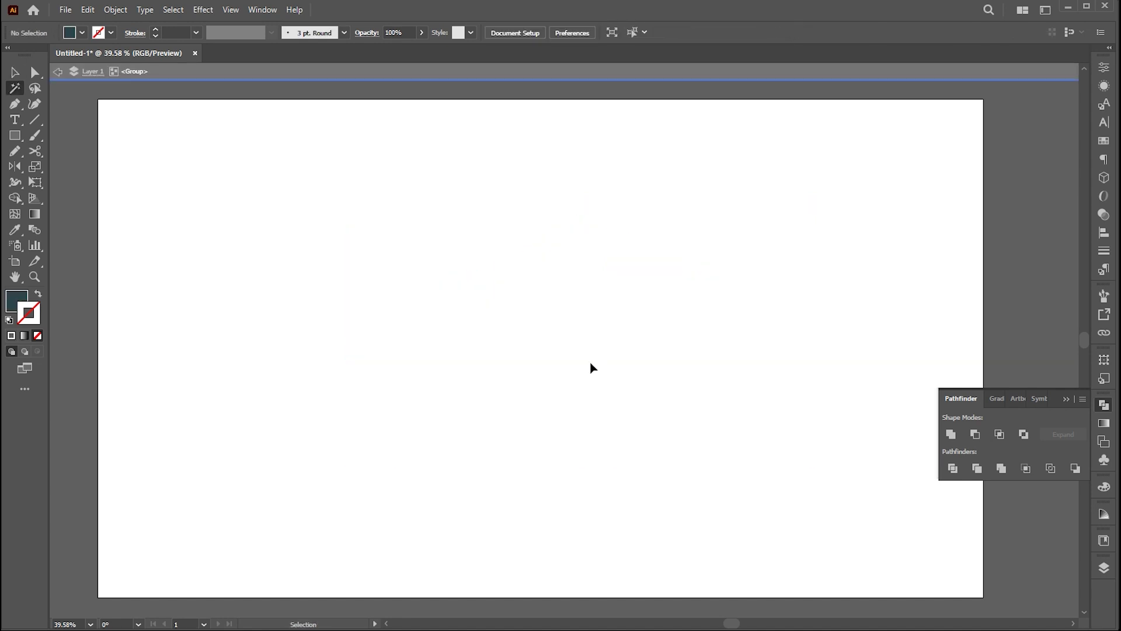
{"action": "left_click", "coordinate": [596, 365]}
{"action": "key", "text": "Delete"}
{"action": "key", "text": "ctrl+z"}
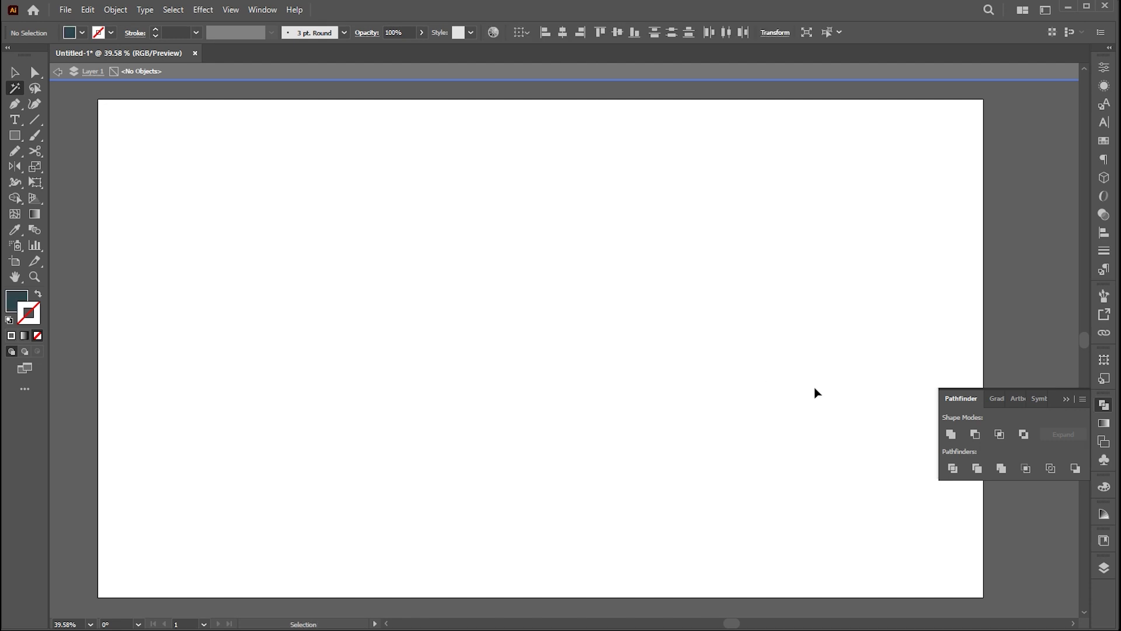
{"action": "key", "text": "ctrl+z"}
{"action": "key", "text": "v"}
{"action": "double_click", "coordinate": [782, 441]}
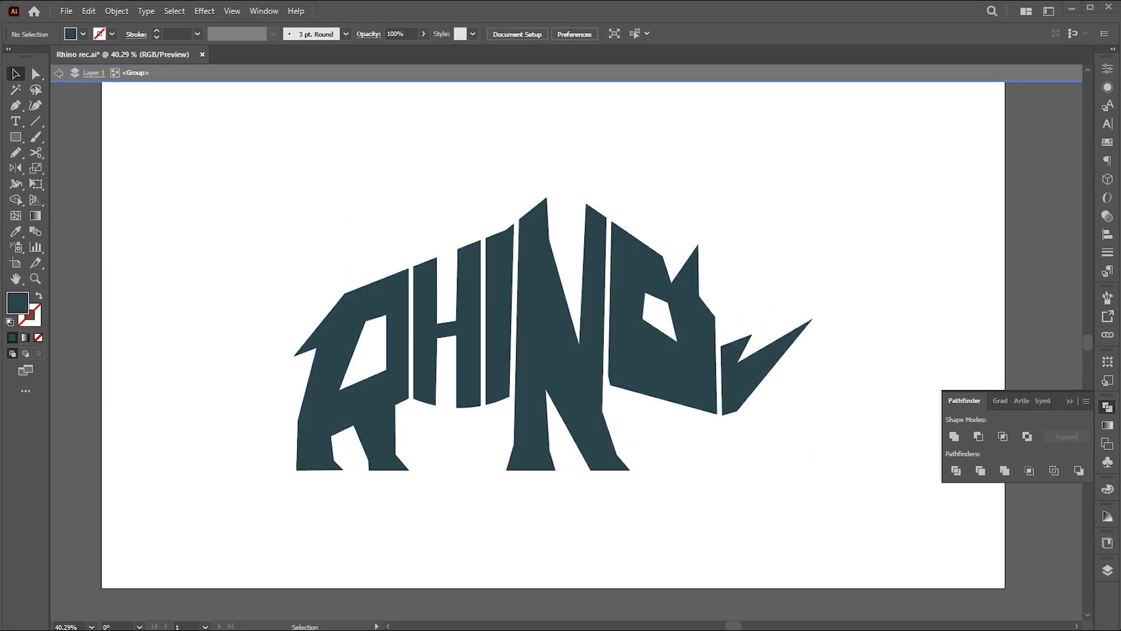
Zoom in and straighten the R's inner hole by moving its corner anchors
{"action": "left_click", "coordinate": [1071, 402]}
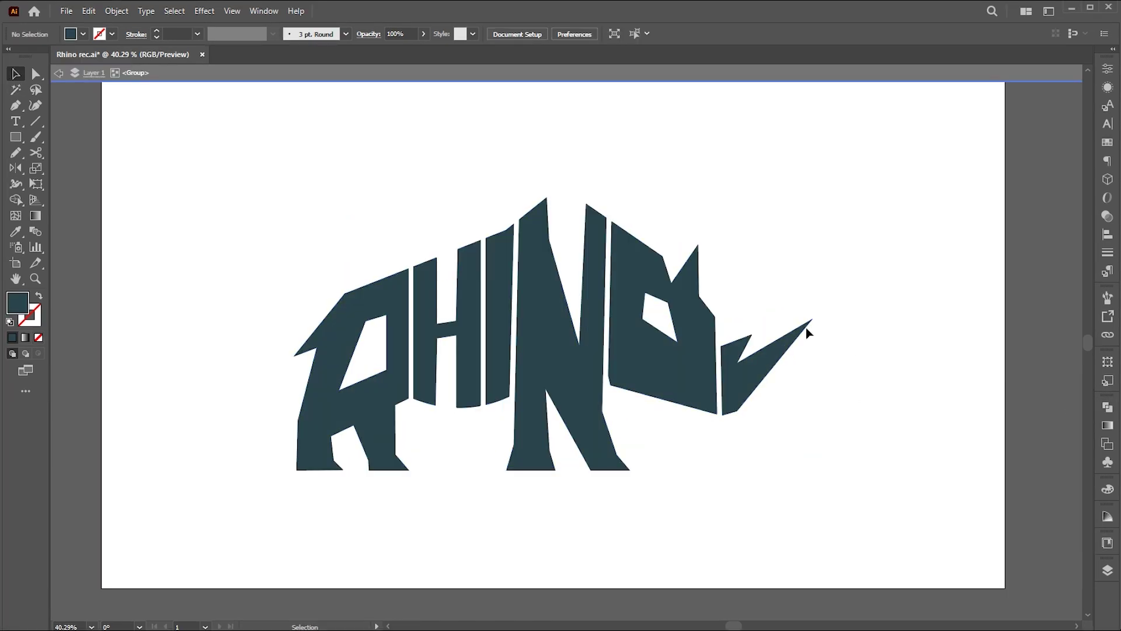
{"action": "double_click", "coordinate": [729, 468]}
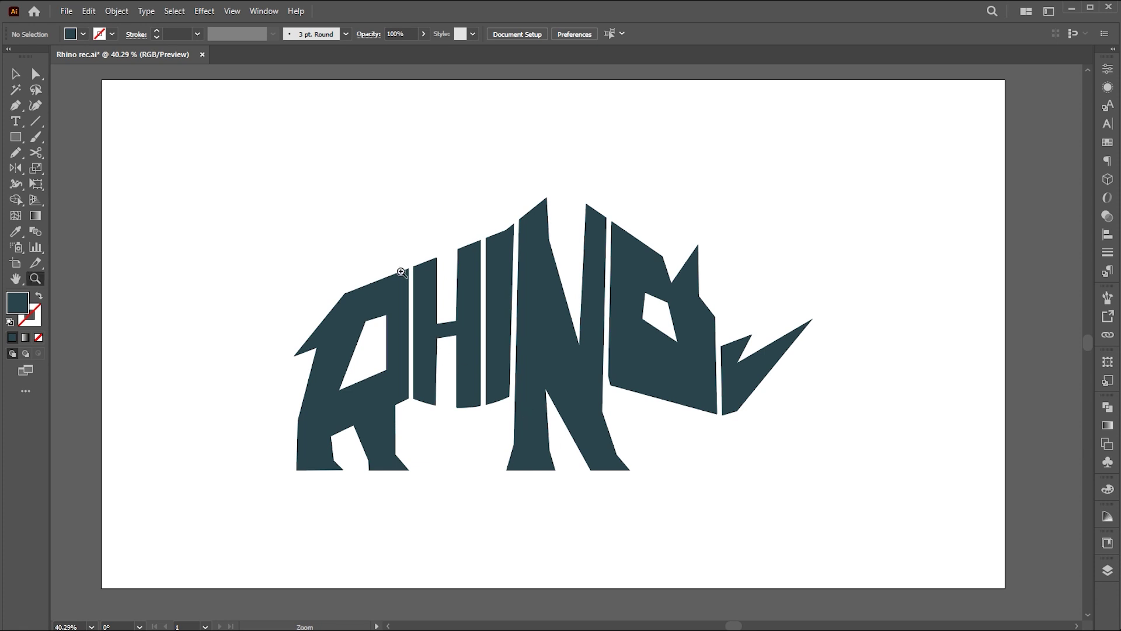
{"action": "mouse_move", "coordinate": [401, 273]}
{"action": "left_mouse_down"}
{"action": "mouse_move", "coordinate": [574, 348]}
{"action": "mouse_move", "coordinate": [600, 309]}
{"action": "left_mouse_up"}
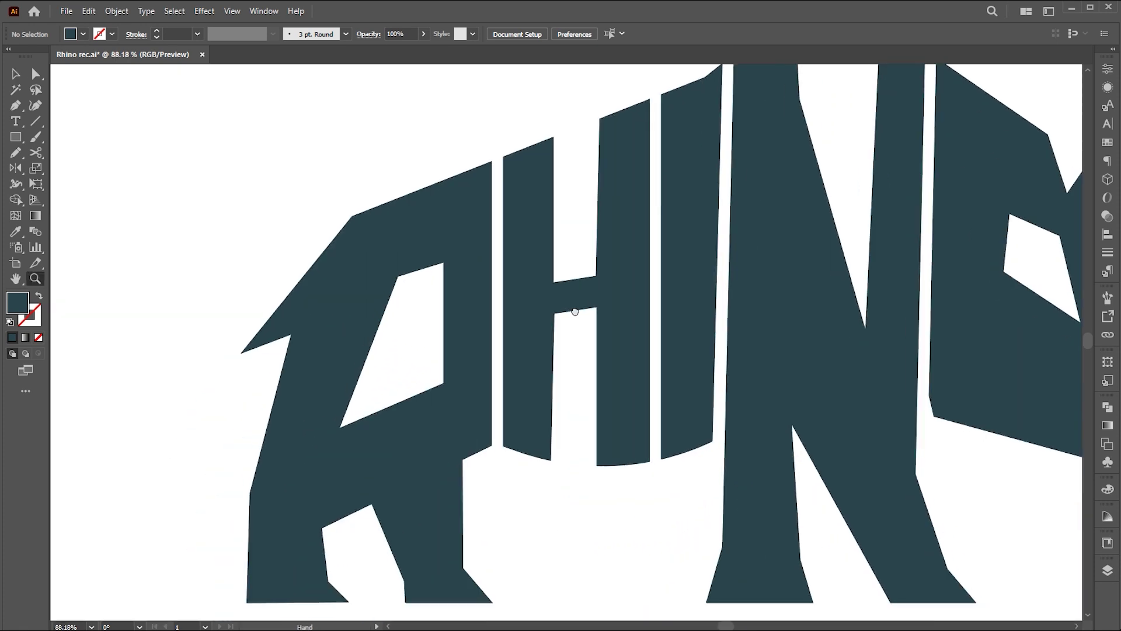
{"action": "left_click_drag", "start_coordinate": [483, 374], "coordinate": [512, 351]}
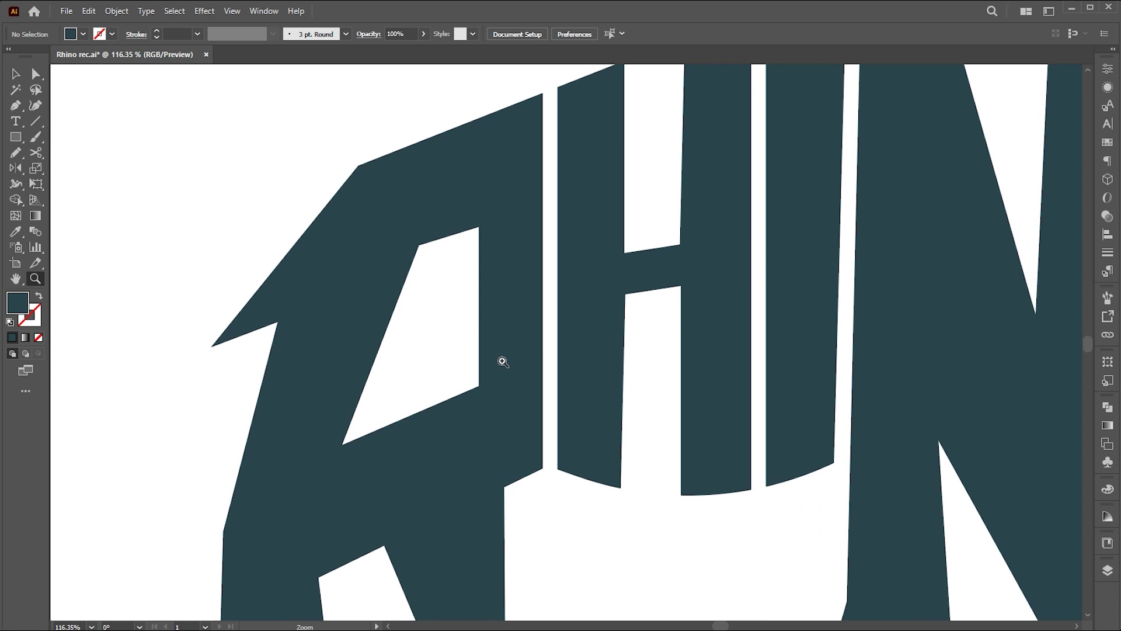
{"action": "left_click", "coordinate": [36, 76]}
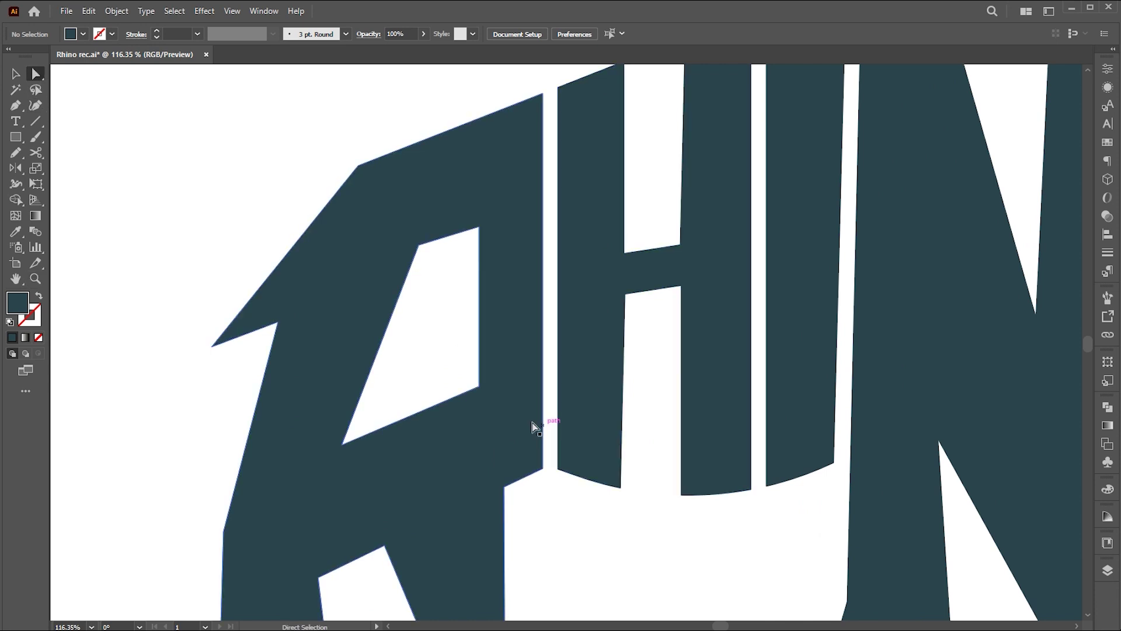
{"action": "left_click_drag", "start_coordinate": [478, 387], "coordinate": [478, 396]}
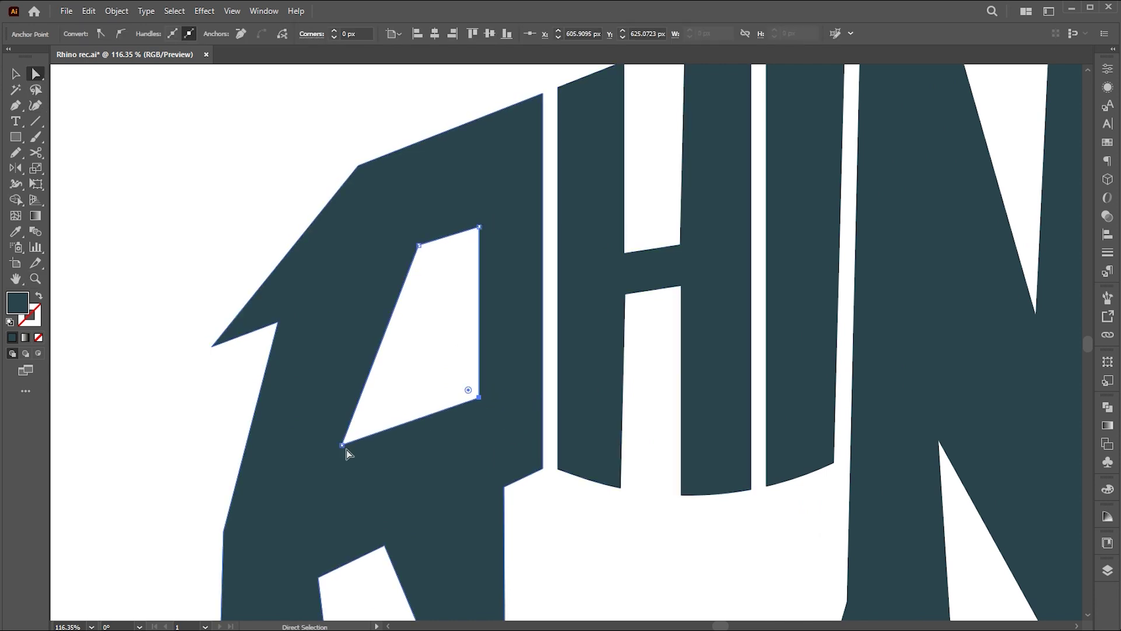
{"action": "left_click_drag", "start_coordinate": [343, 445], "coordinate": [342, 461]}
{"action": "left_click_drag", "start_coordinate": [420, 247], "coordinate": [398, 252]}
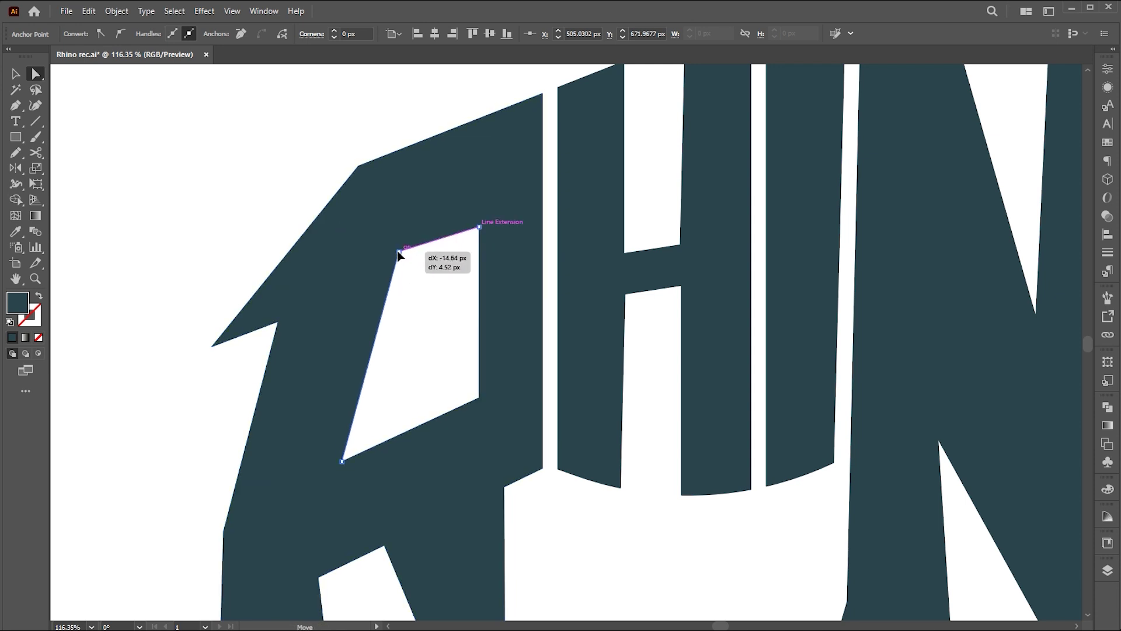
{"action": "left_click_drag", "start_coordinate": [477, 231], "coordinate": [482, 207]}
{"action": "left_click_drag", "start_coordinate": [399, 252], "coordinate": [404, 230]}
{"action": "left_click_drag", "start_coordinate": [483, 205], "coordinate": [482, 199]}
{"action": "left_click_drag", "start_coordinate": [478, 399], "coordinate": [482, 394]}
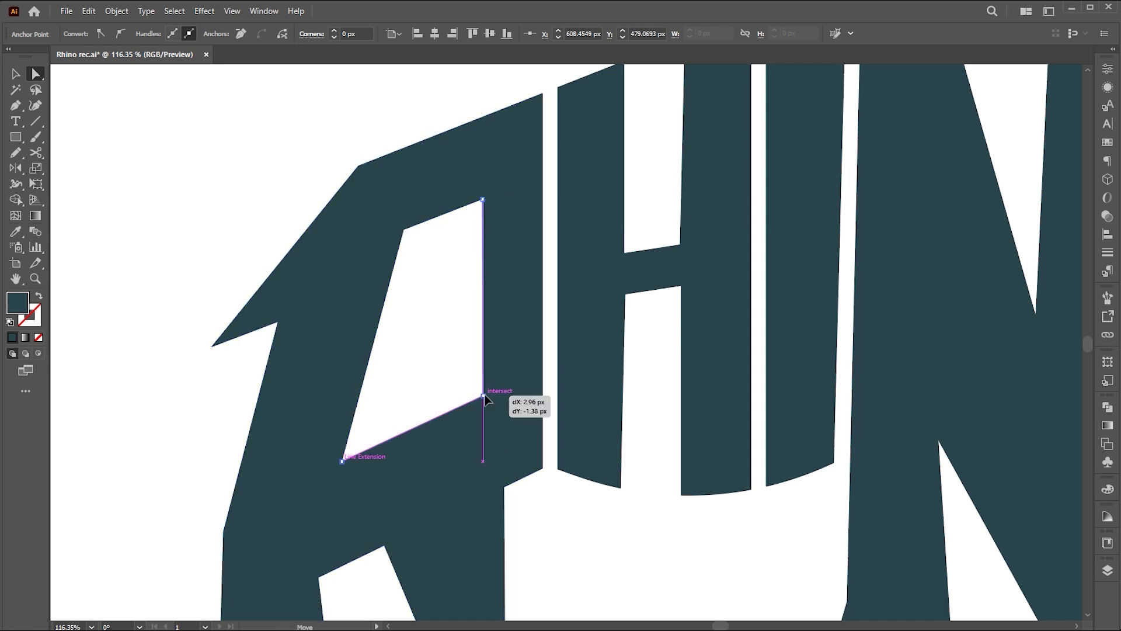
{"action": "scroll", "coordinate": [411, 495], "scroll_direction": "up", "scroll_amount": 3}
{"action": "scroll", "coordinate": [410, 496], "scroll_direction": "right", "scroll_amount": 2}
Reshape and align the upper and lower holes of the H
{"action": "left_click_drag", "start_coordinate": [495, 232], "coordinate": [543, 215]}
{"action": "left_click_drag", "start_coordinate": [496, 426], "coordinate": [543, 417]}
{"action": "left_click_drag", "start_coordinate": [528, 220], "coordinate": [525, 249]}
{"action": "scroll", "coordinate": [499, 252], "scroll_direction": "down", "scroll_amount": 3}
{"action": "left_click_drag", "start_coordinate": [491, 449], "coordinate": [542, 455]}
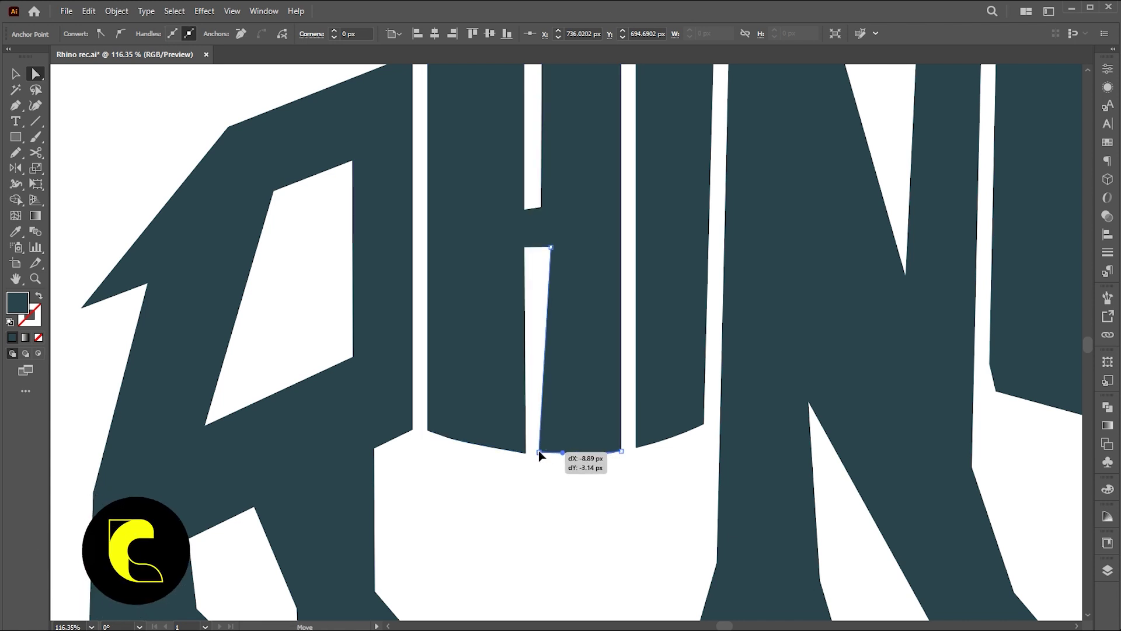
{"action": "left_click_drag", "start_coordinate": [550, 248], "coordinate": [543, 246]}
{"action": "scroll", "coordinate": [569, 463], "scroll_direction": "up", "scroll_amount": 3}
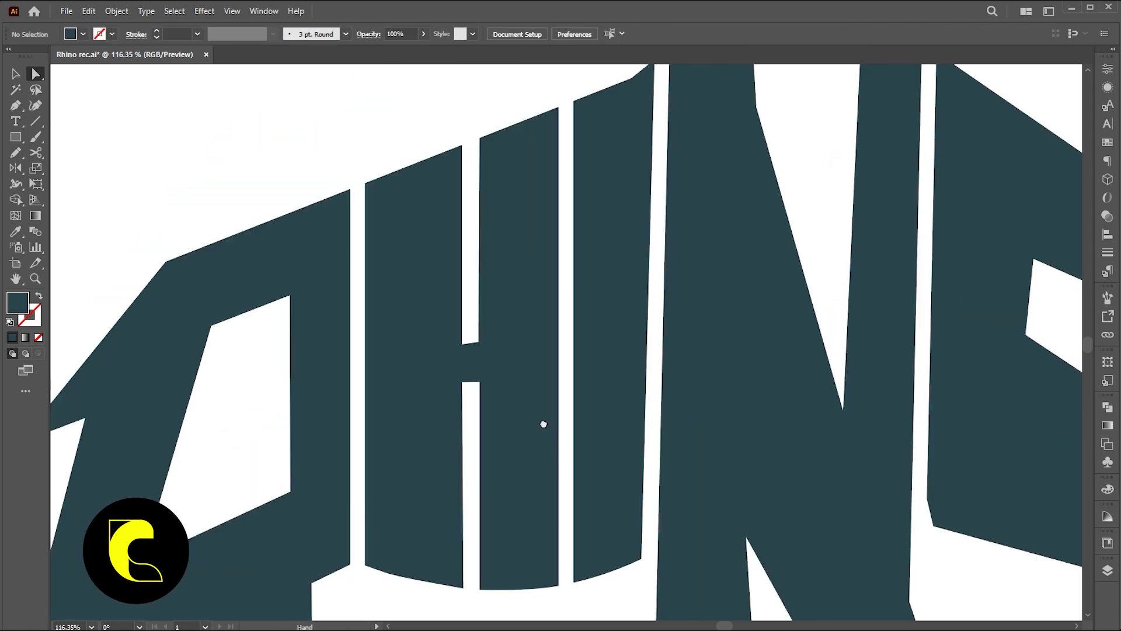
{"action": "scroll", "coordinate": [545, 304], "scroll_direction": "up", "scroll_amount": 2}
{"action": "scroll", "coordinate": [480, 391], "scroll_direction": "right", "scroll_amount": 3}
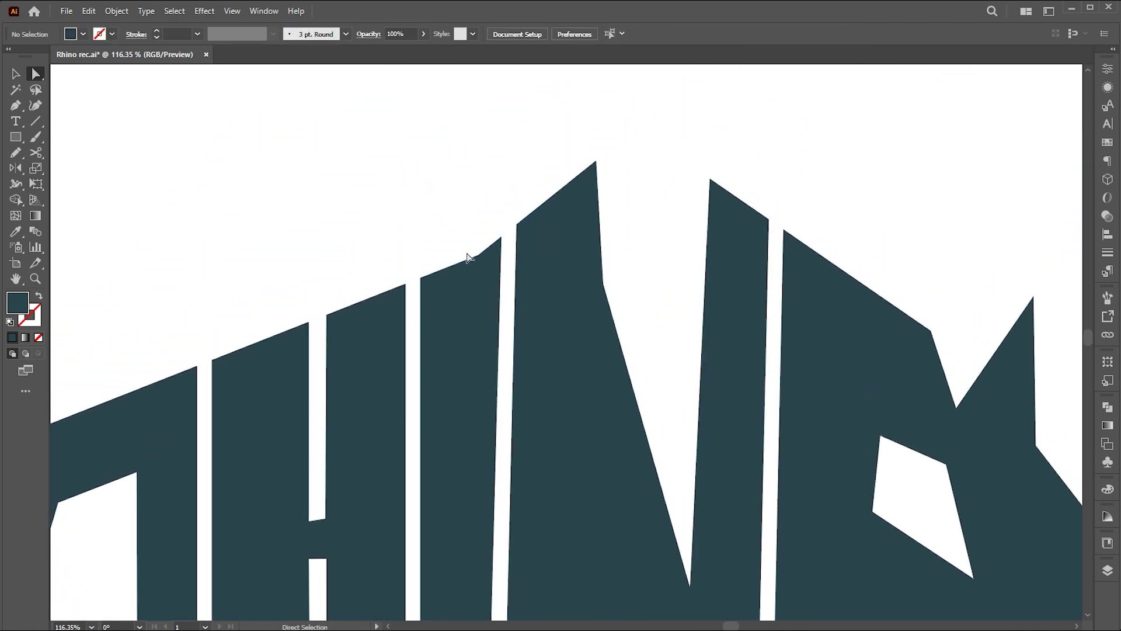
{"action": "scroll", "coordinate": [466, 253], "scroll_direction": "down", "scroll_amount": 1}
Raise the N's notch points, adjust an eye corner, and finish the R's hole
{"action": "left_click_drag", "start_coordinate": [641, 530], "coordinate": [645, 446]}
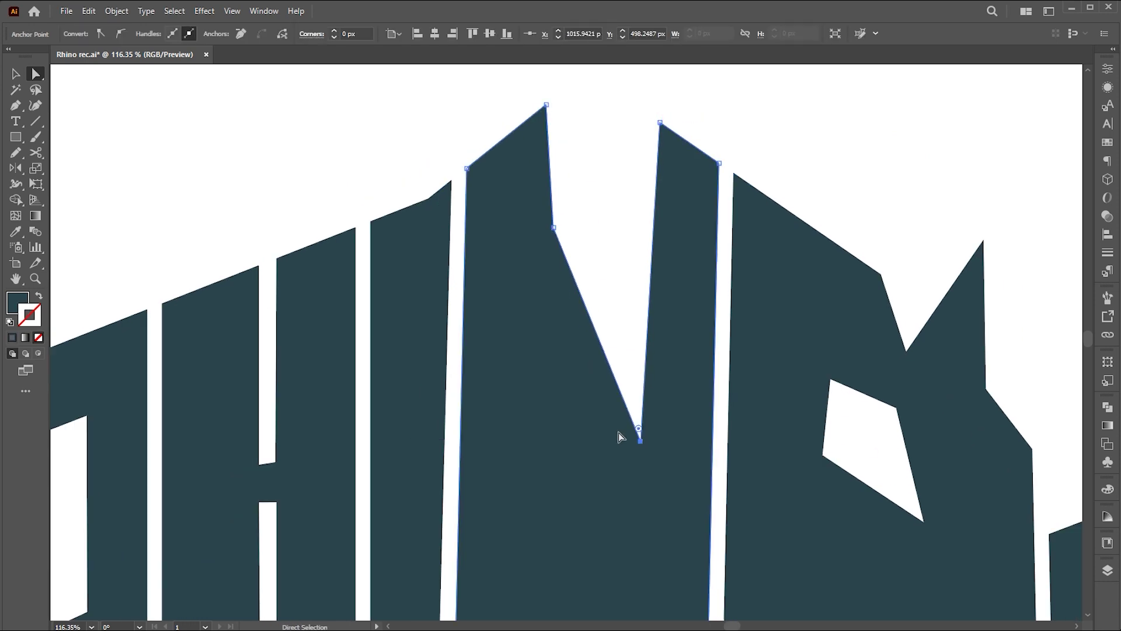
{"action": "left_click", "coordinate": [518, 402], "text": "ctrl+alt"}
{"action": "left_click_drag", "start_coordinate": [568, 225], "coordinate": [567, 212]}
{"action": "scroll", "coordinate": [676, 339], "scroll_direction": "right", "scroll_amount": 1}
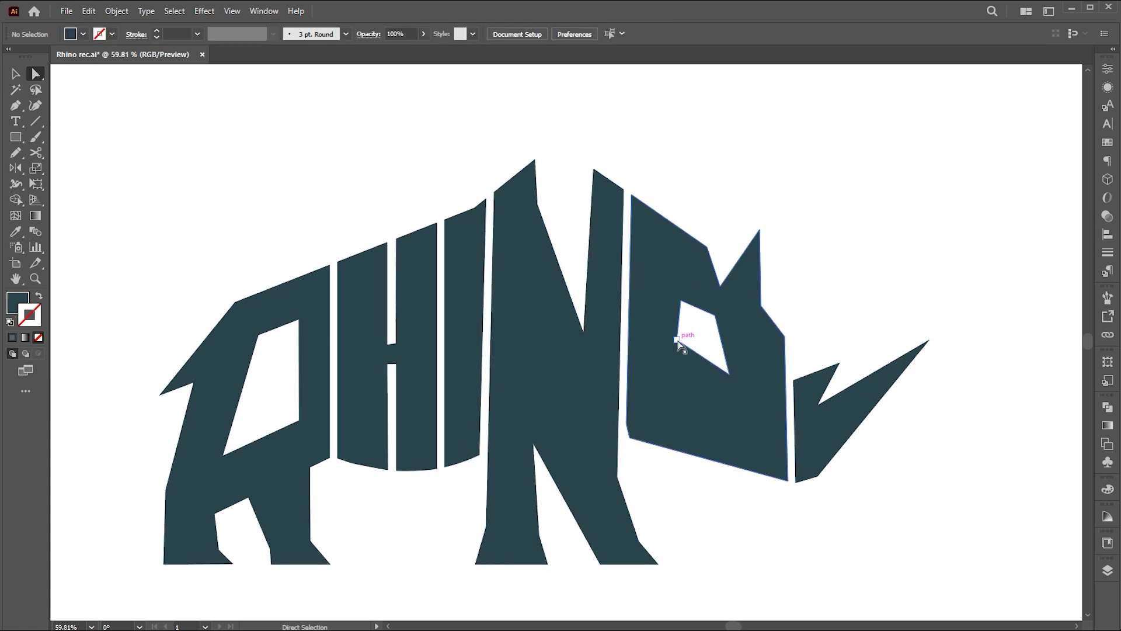
{"action": "left_click", "coordinate": [728, 375]}
{"action": "left_click_drag", "start_coordinate": [728, 375], "coordinate": [732, 371]}
{"action": "left_click", "coordinate": [846, 268]}
{"action": "scroll", "coordinate": [749, 359], "scroll_direction": "down", "scroll_amount": 1}
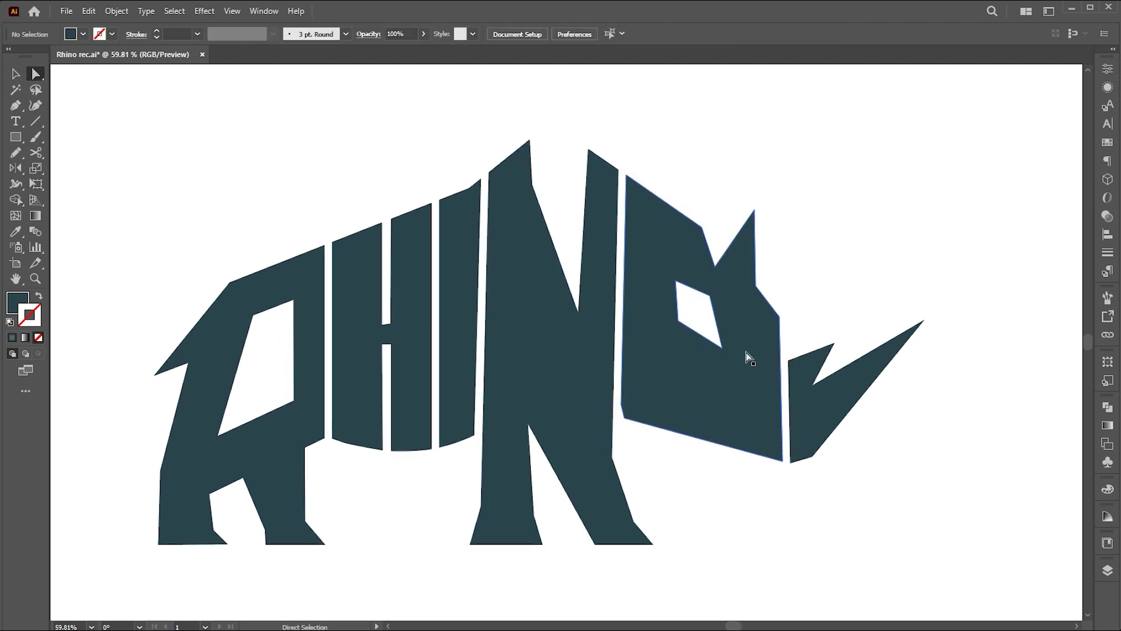
{"action": "scroll", "coordinate": [648, 446], "scroll_direction": "left", "scroll_amount": 1}
{"action": "scroll", "coordinate": [595, 420], "scroll_direction": "left", "scroll_amount": 3}
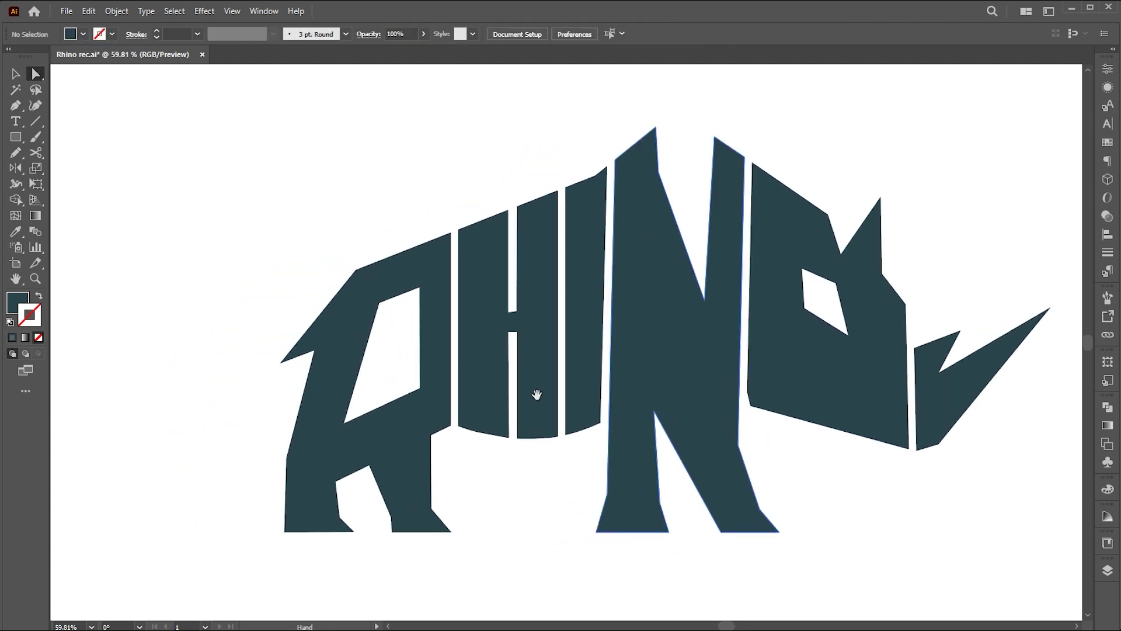
{"action": "left_click_drag", "start_coordinate": [419, 288], "coordinate": [415, 291]}
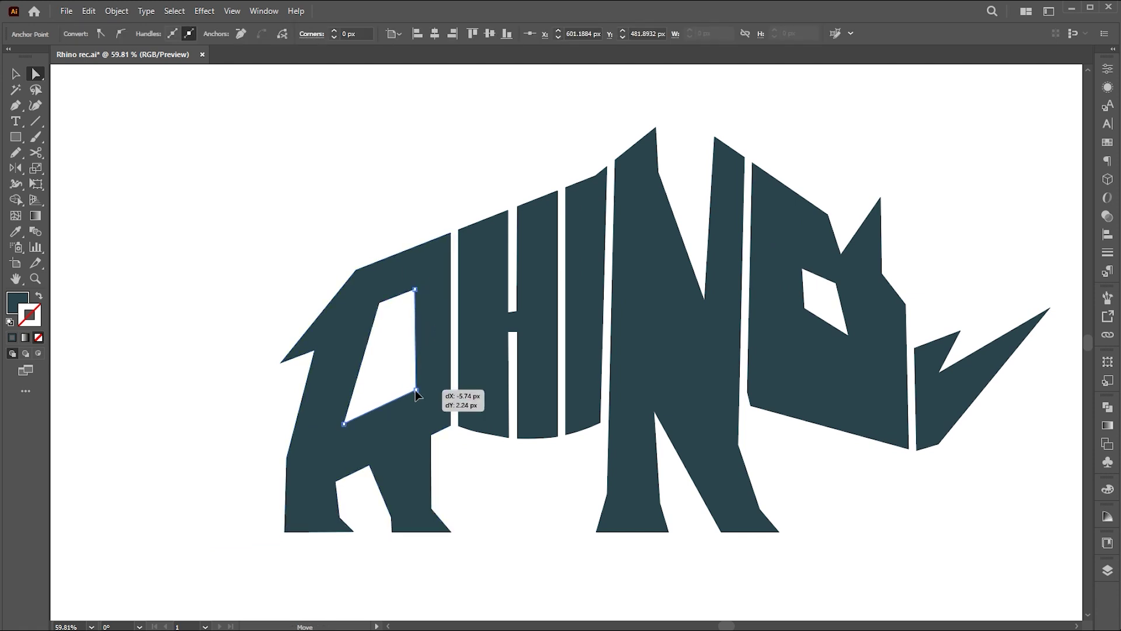
{"action": "left_click_drag", "start_coordinate": [420, 389], "coordinate": [413, 393]}
Fit the artboard and recolour the whole rhino group dark maroon #492a2a
{"action": "key", "text": "ctrl+0"}
{"action": "key", "text": "v"}
{"action": "left_click", "coordinate": [574, 363]}
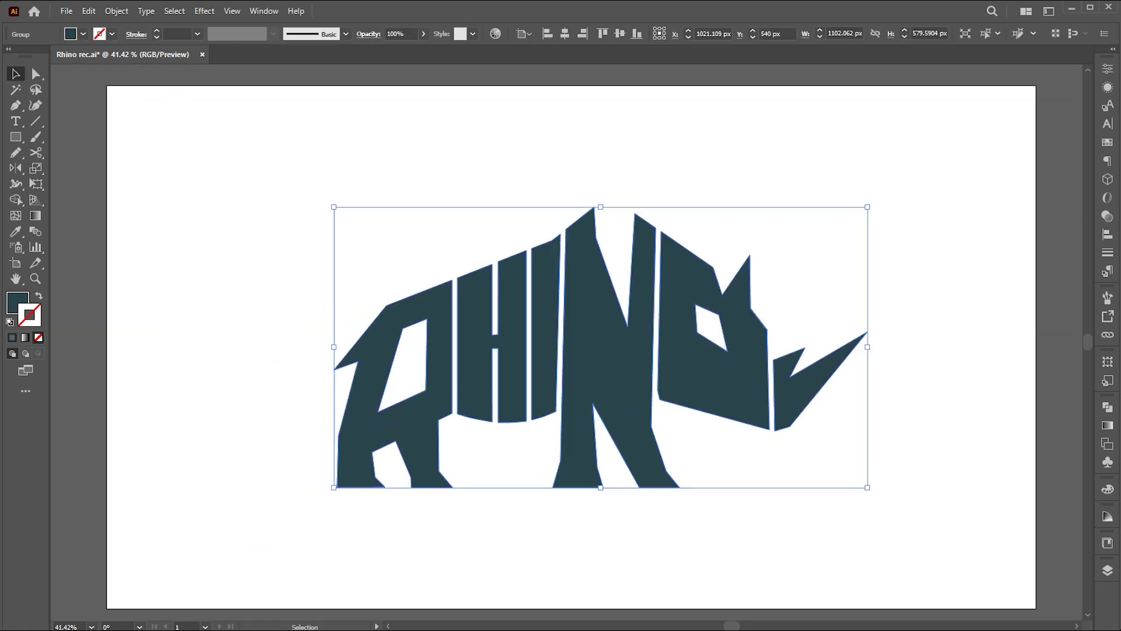
{"action": "left_click_drag", "start_coordinate": [881, 94], "coordinate": [958, 68]}
{"action": "left_click", "coordinate": [937, 114]}
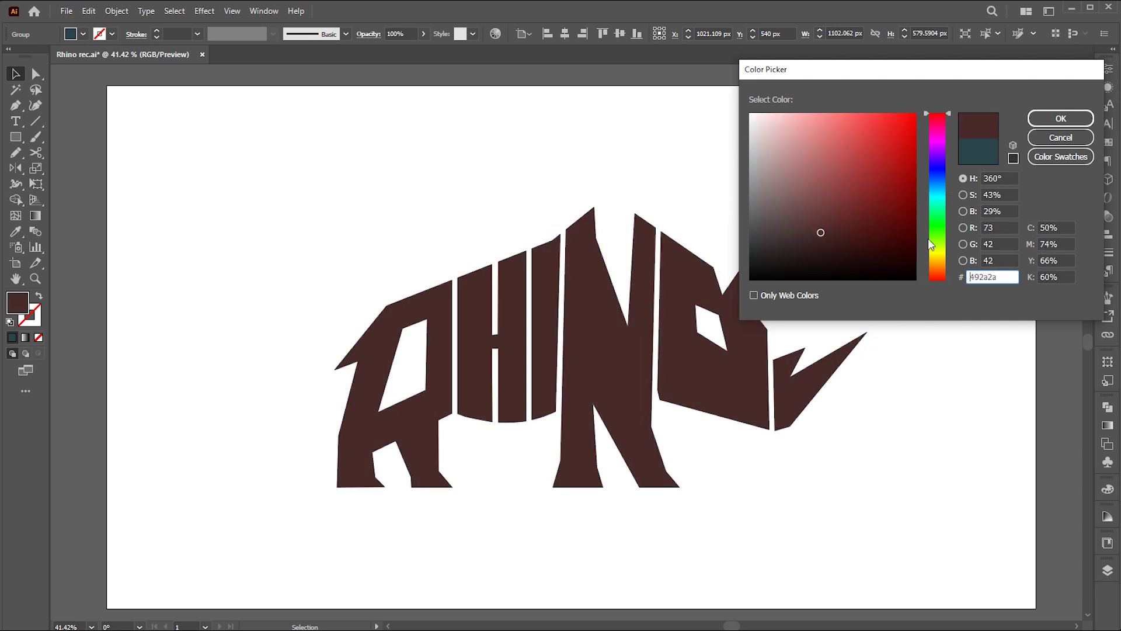
{"action": "left_click", "coordinate": [874, 116]}
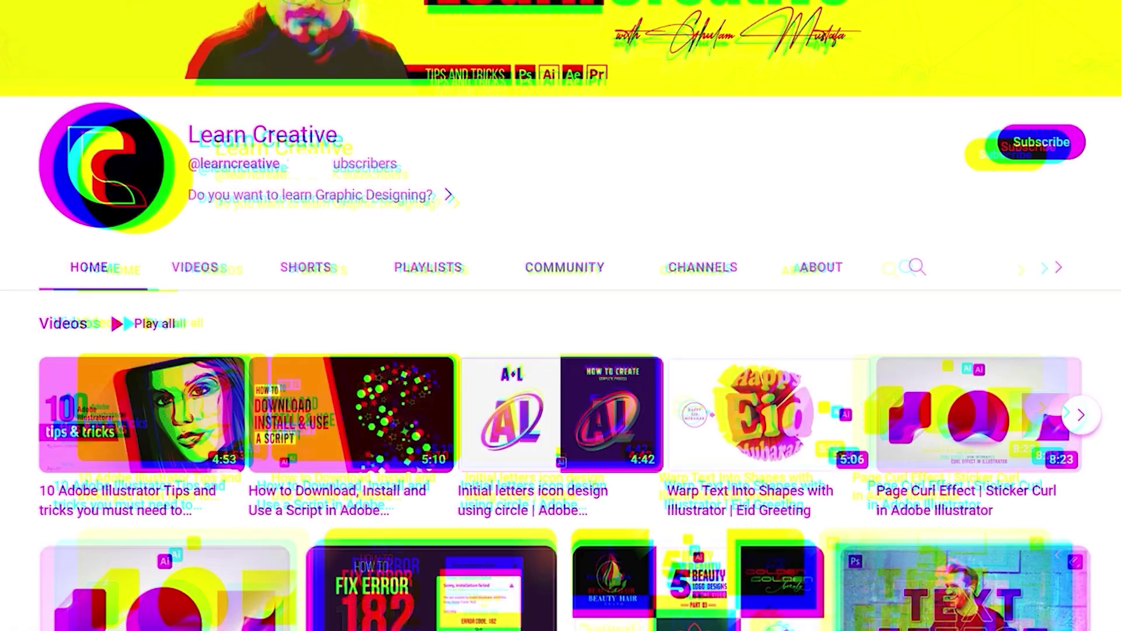